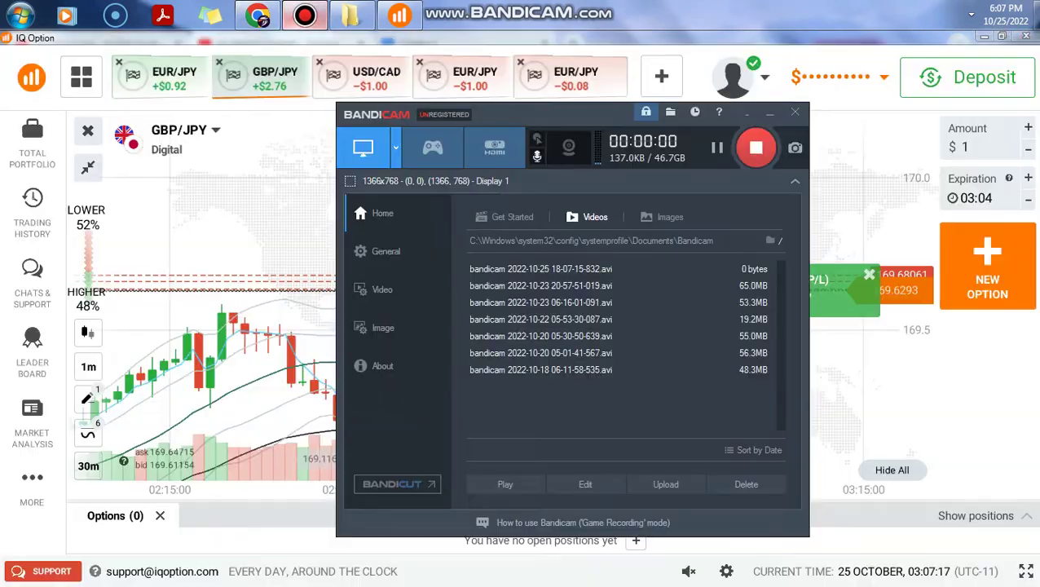
Examine the candles around the entry and expiration of the winning GBP/JPY trade
click(268, 278)
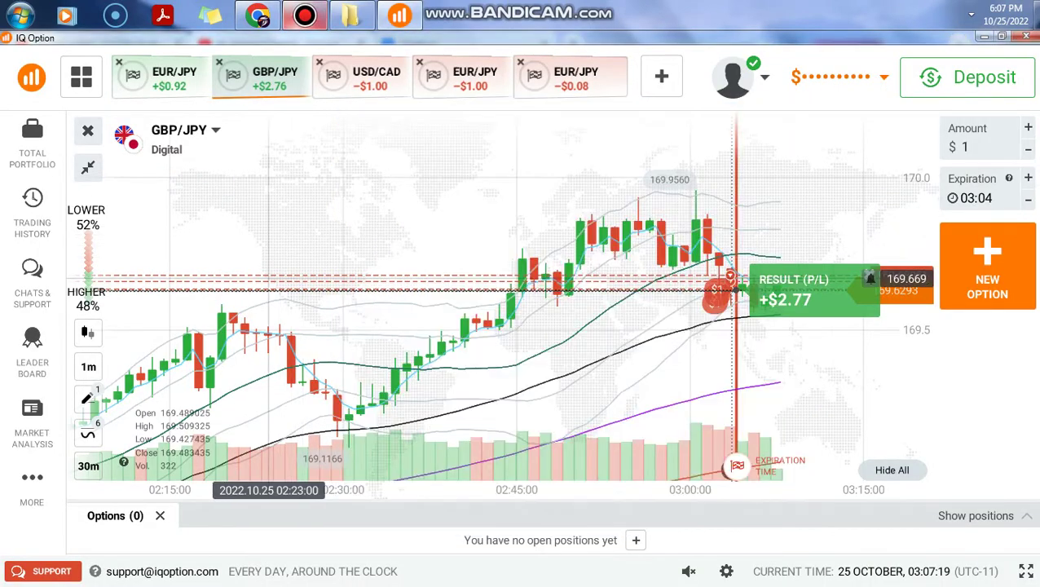
scroll(337, 330, down, 2)
scroll(383, 346, down, 2)
scroll(395, 356, up, 3)
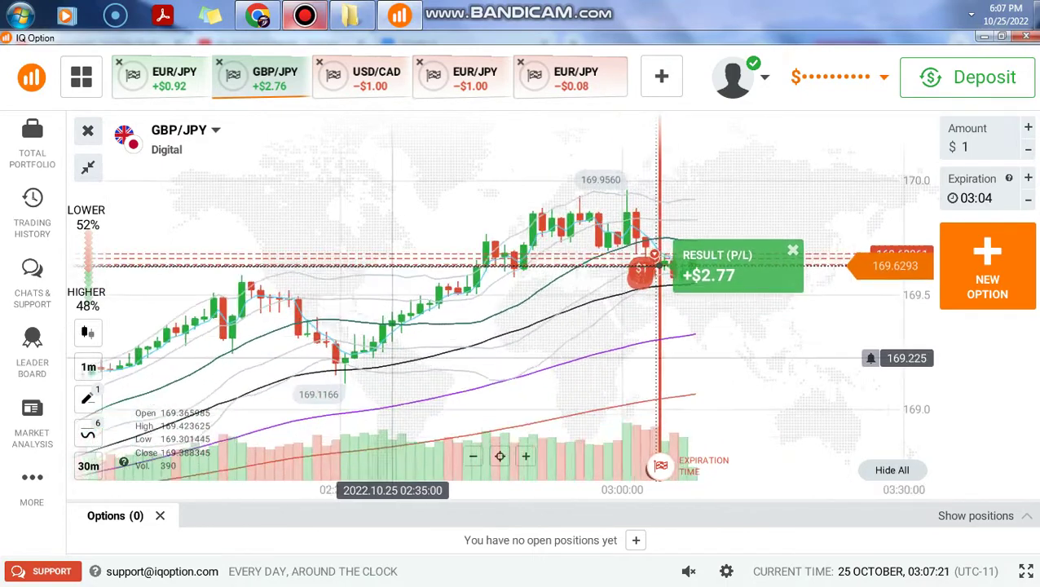
scroll(628, 326, up, 3)
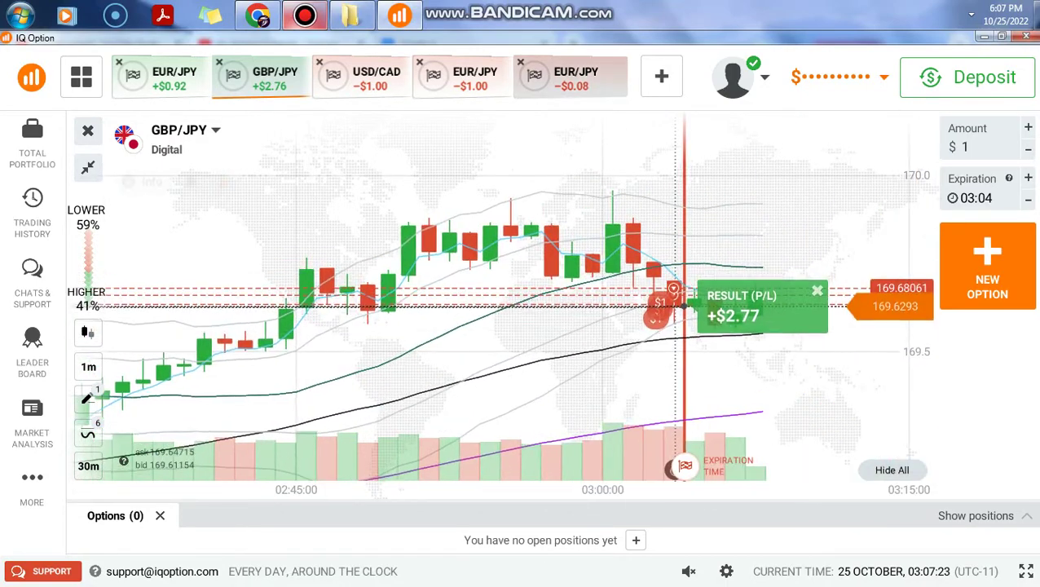
Look through the two losing EUR/JPY trades and examine the candles around the one expiring at 02:56
click(570, 77)
scroll(507, 167, up, 2)
click(462, 77)
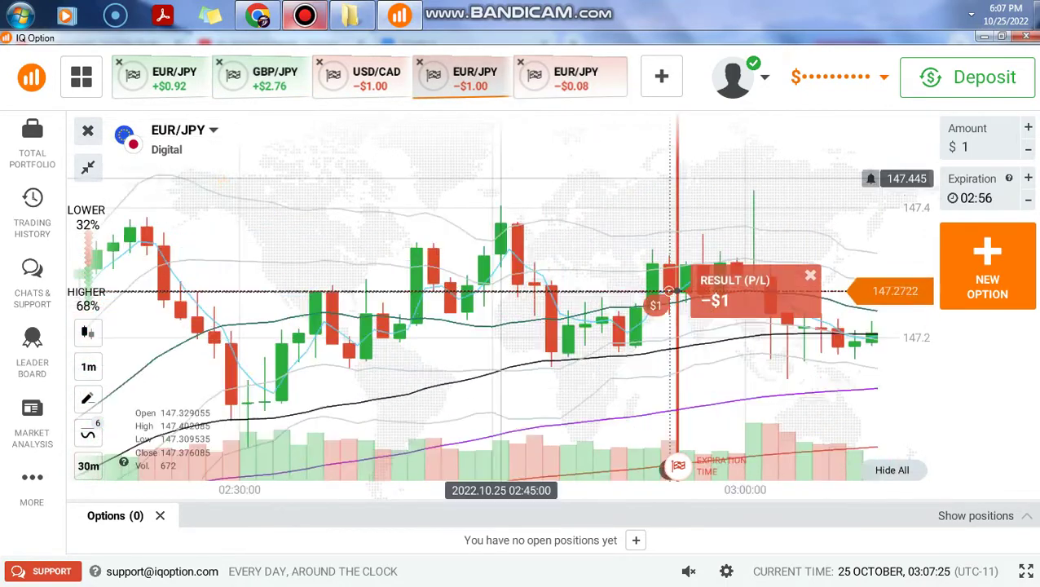
scroll(525, 195, up, 3)
scroll(523, 277, up, 2)
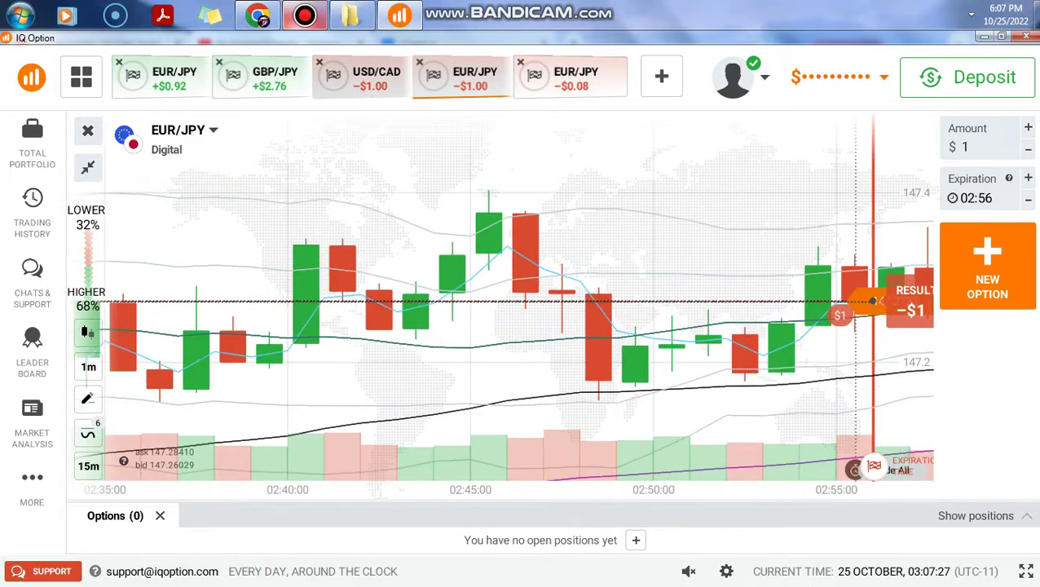
Compare the losing USD/CAD trade's chart with those of the losing EUR/JPY trades
click(359, 77)
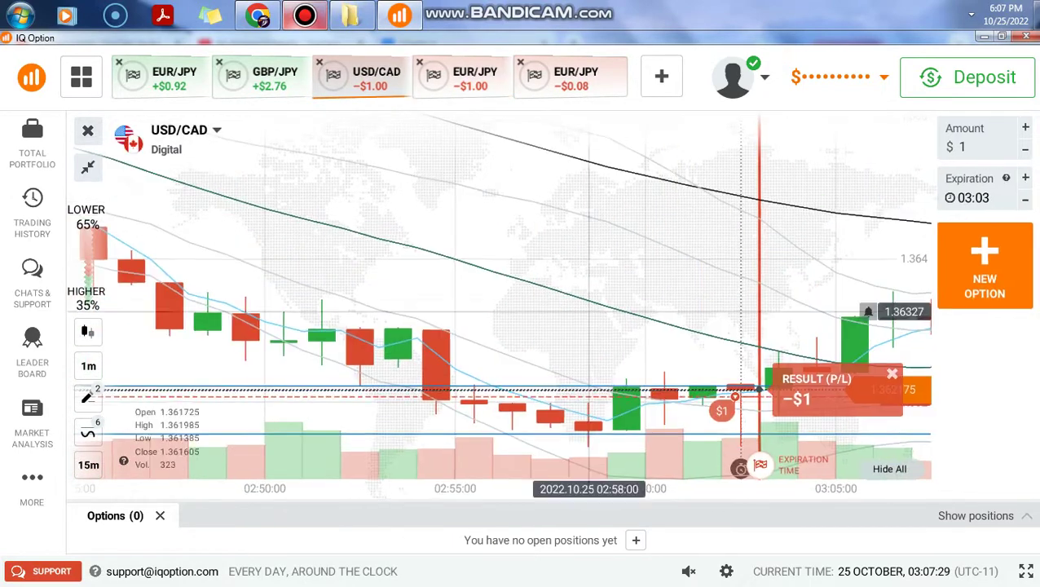
scroll(500, 306, down, 4)
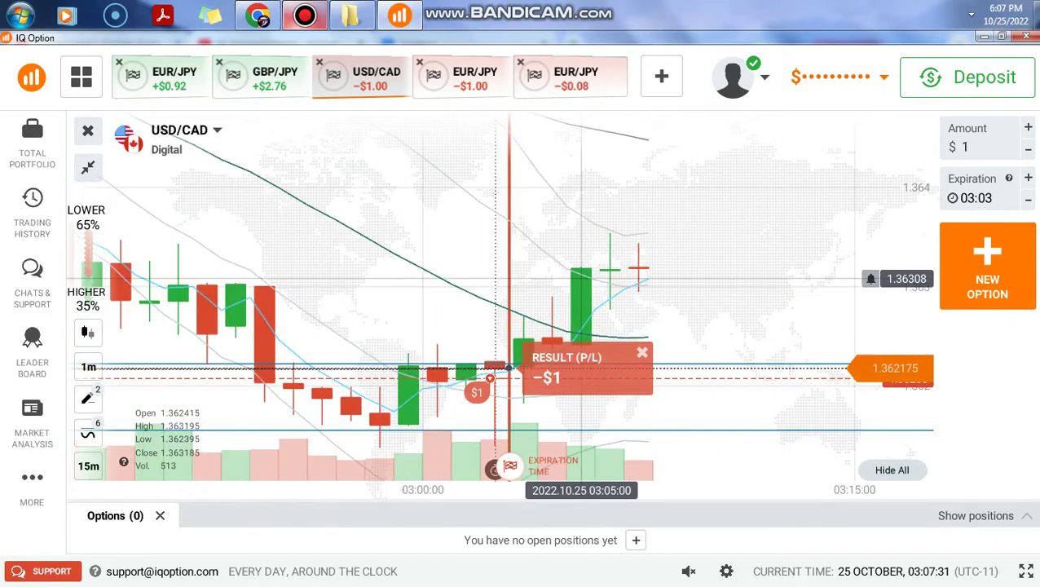
click(570, 77)
click(470, 78)
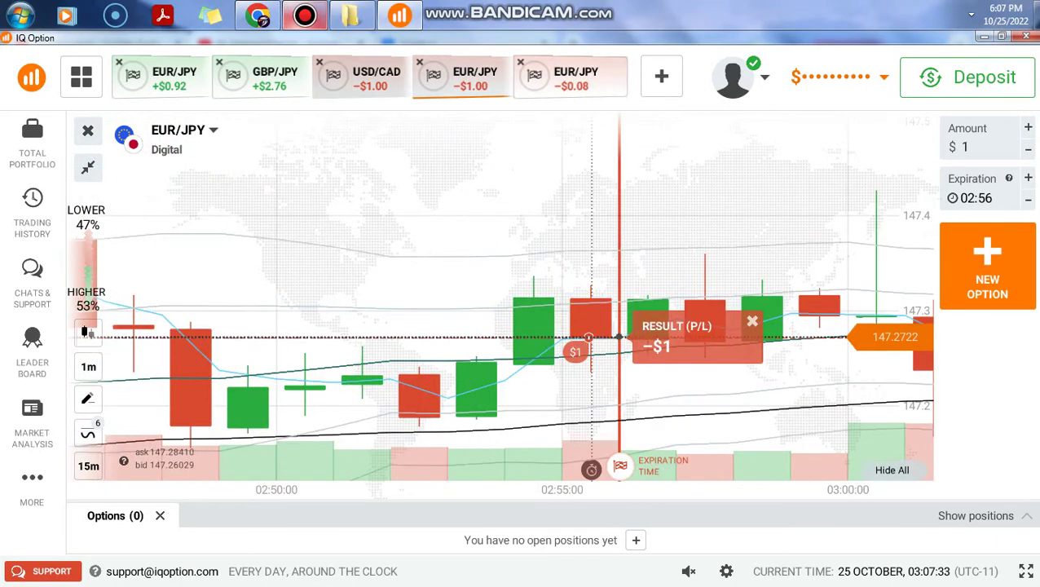
click(370, 78)
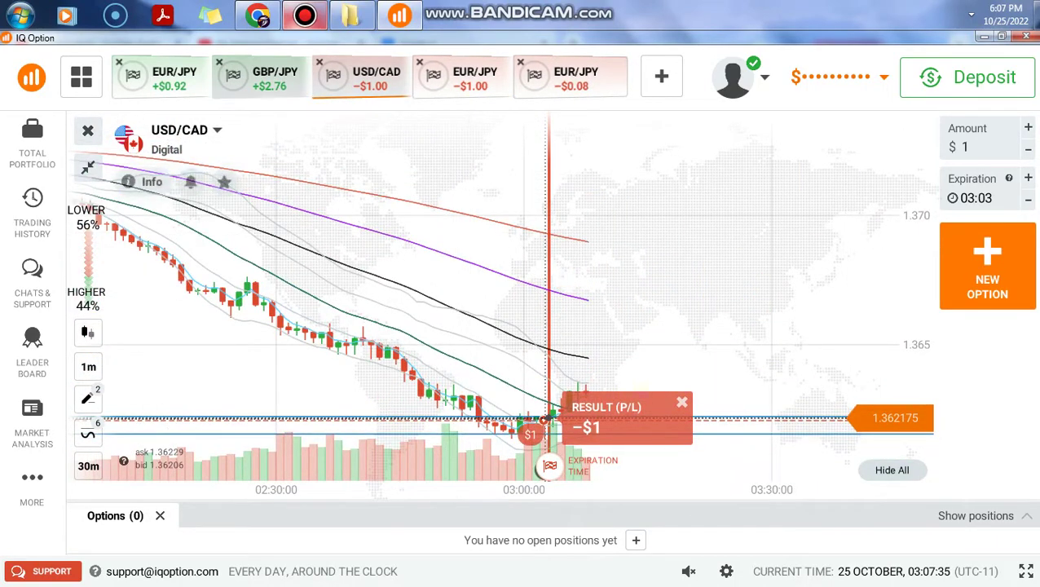
Open the winning EUR/JPY trade and examine the candles around its entry and 02:50 expiration
click(163, 78)
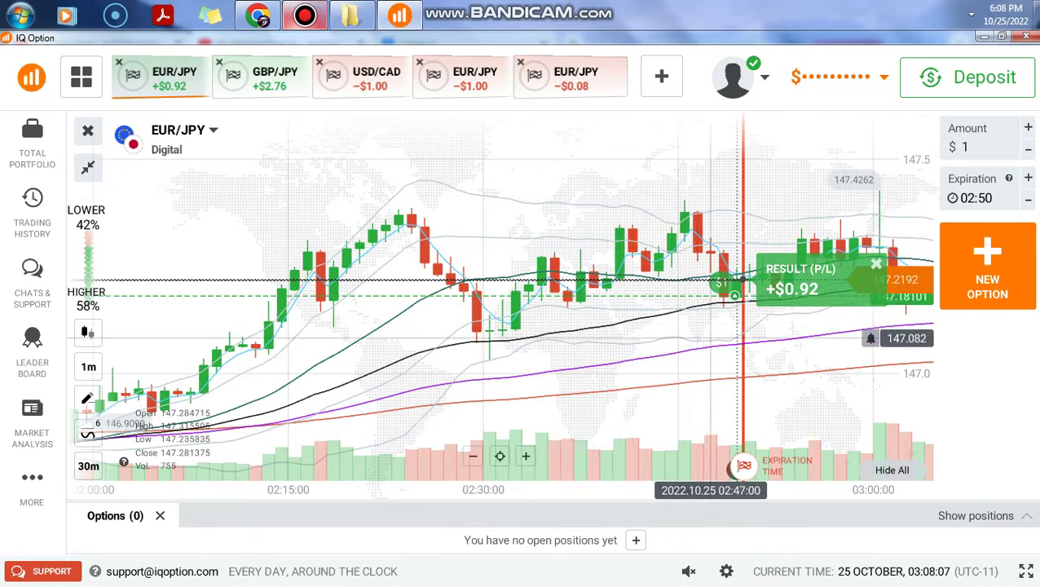
scroll(711, 339, up, 2)
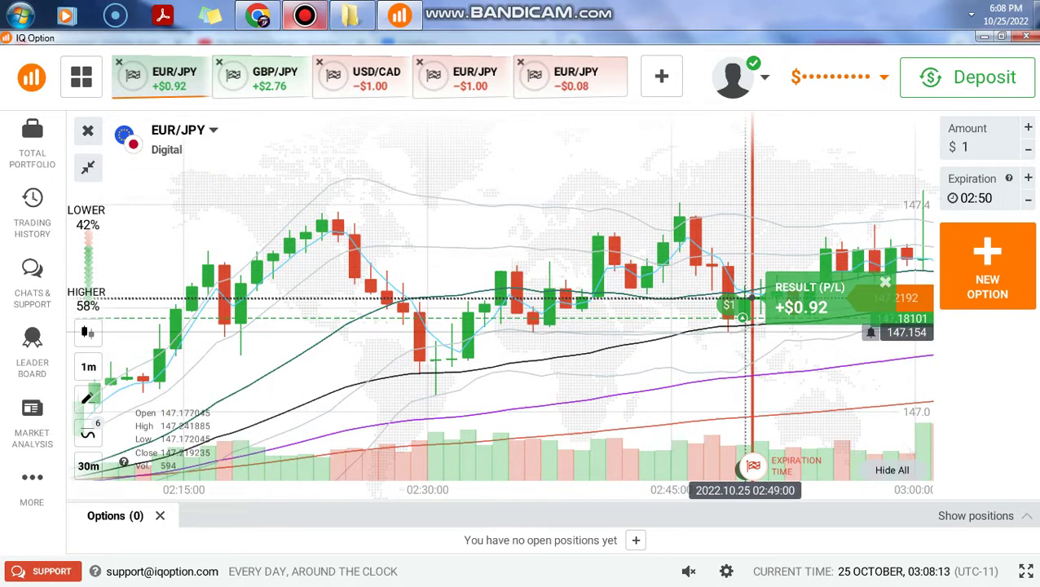
scroll(746, 318, up, 2)
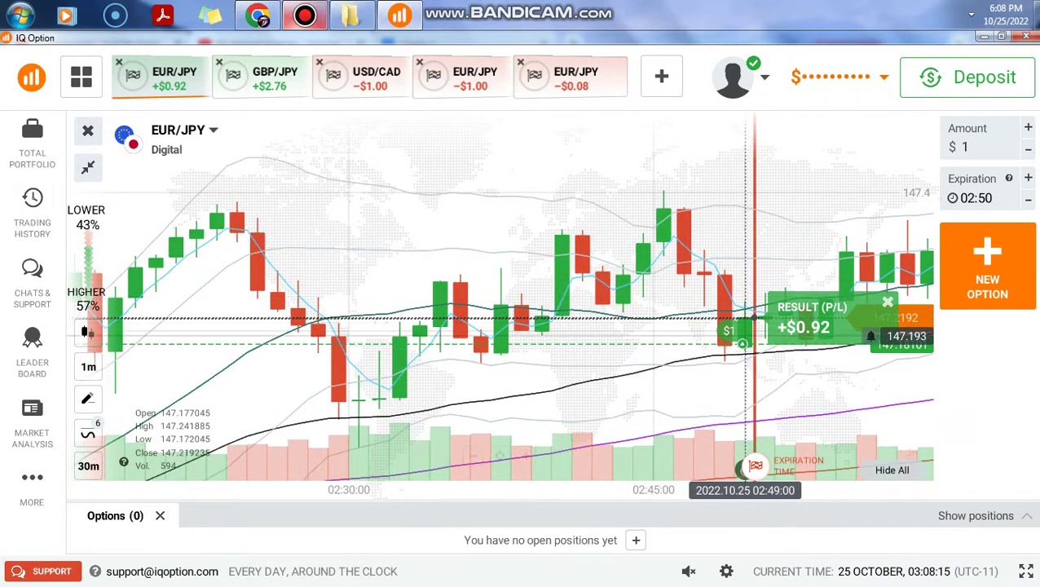
scroll(746, 318, down, 2)
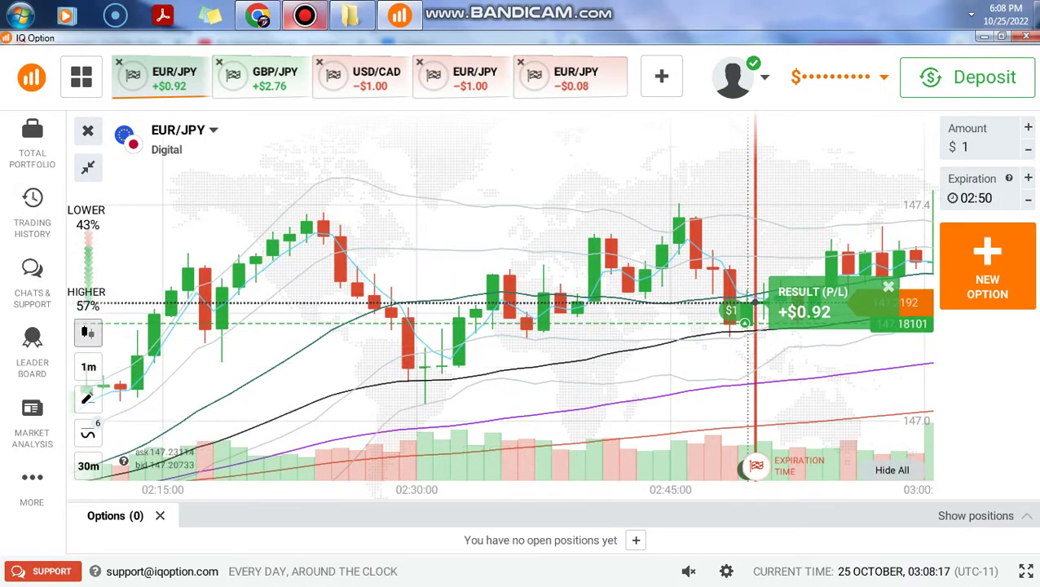
click(88, 398)
click(304, 15)
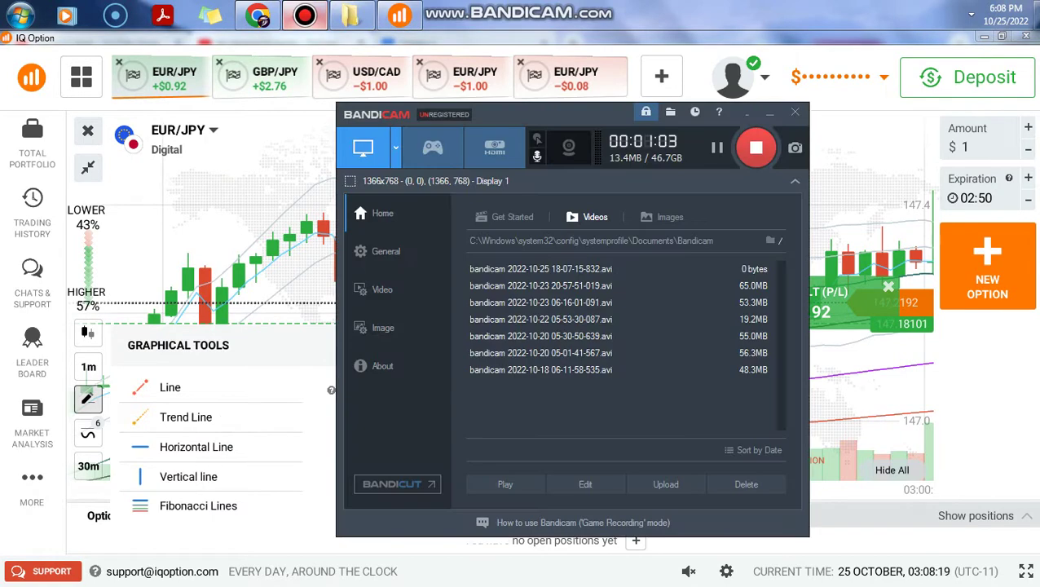
click(315, 288)
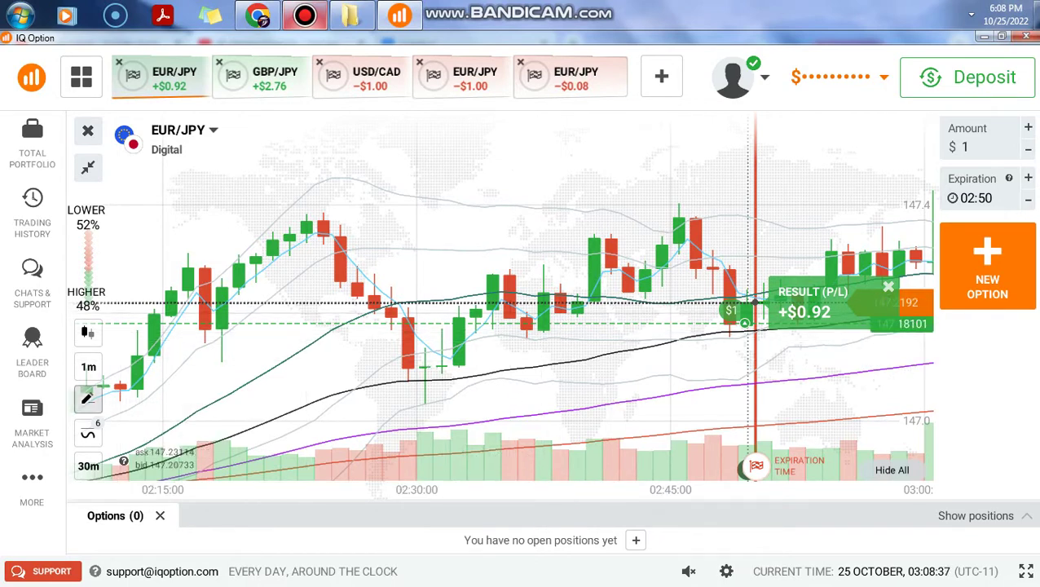
Draw a horizontal line at about 147.17 on the EUR/JPY chart, just below the winning trade's entry level
click(87, 397)
click(174, 443)
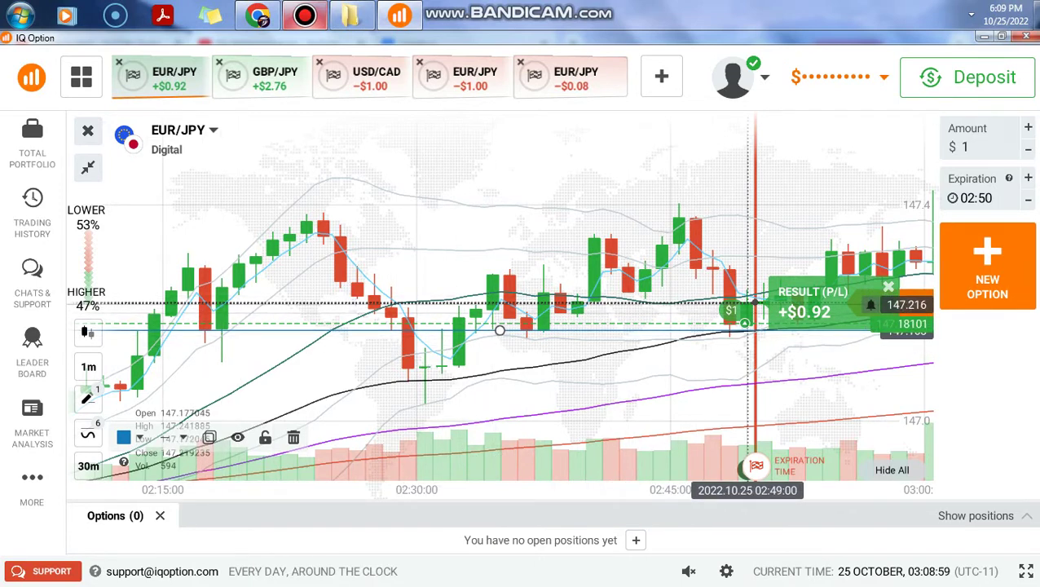
scroll(749, 366, up, 5)
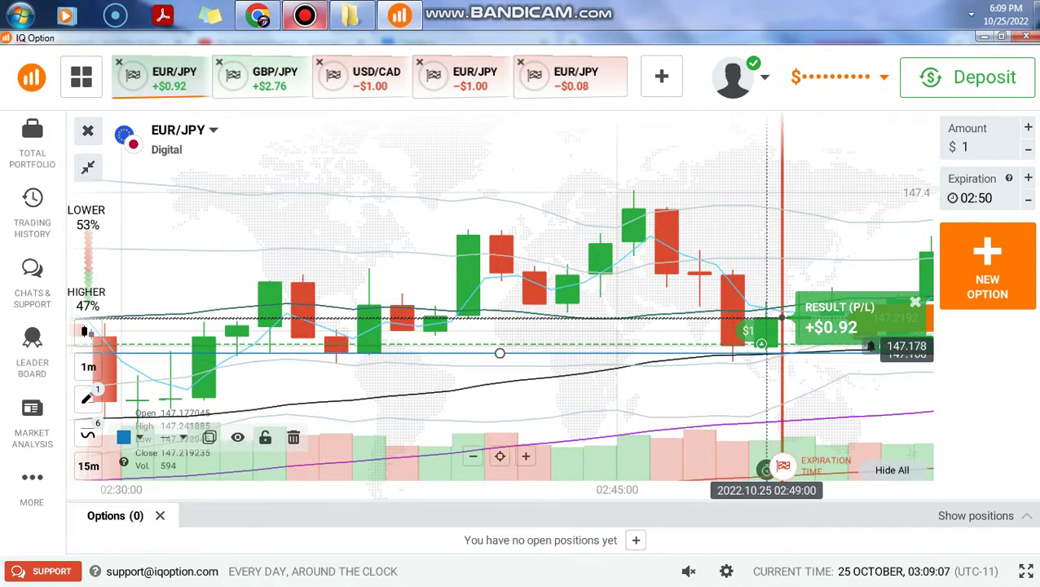
scroll(762, 345, down, 3)
scroll(758, 345, down, 3)
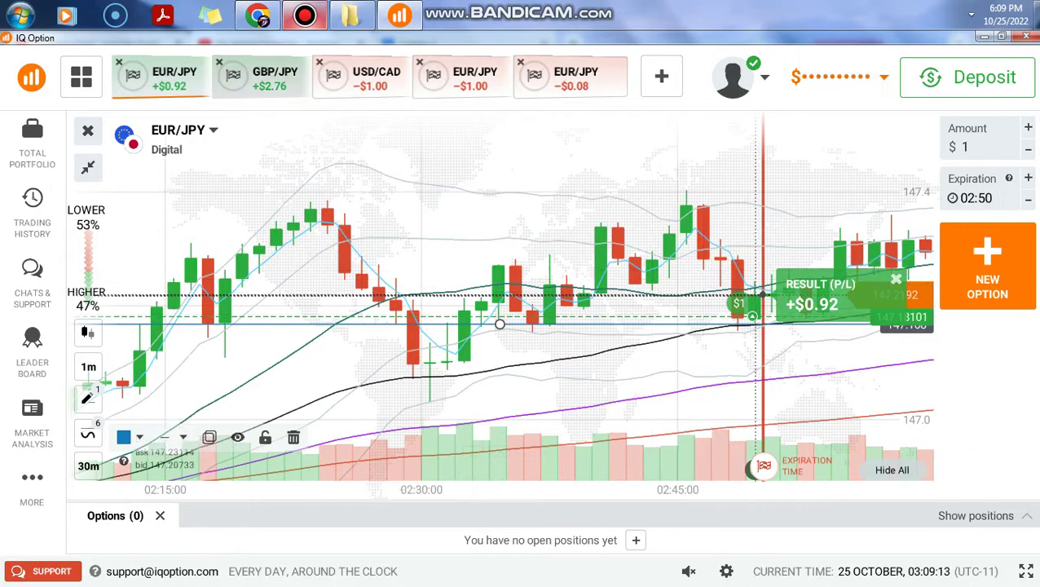
Open the winning GBP/JPY trade and draw a horizontal line at about 169.61 along the earlier candle lows
click(261, 77)
scroll(666, 322, up, 2)
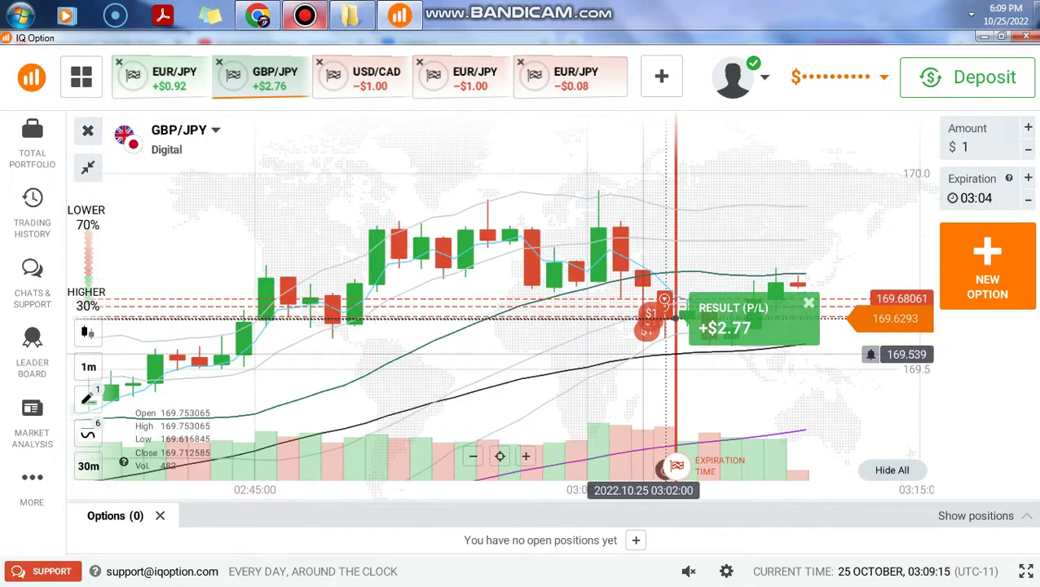
scroll(643, 354, up, 1)
scroll(637, 282, down, 2)
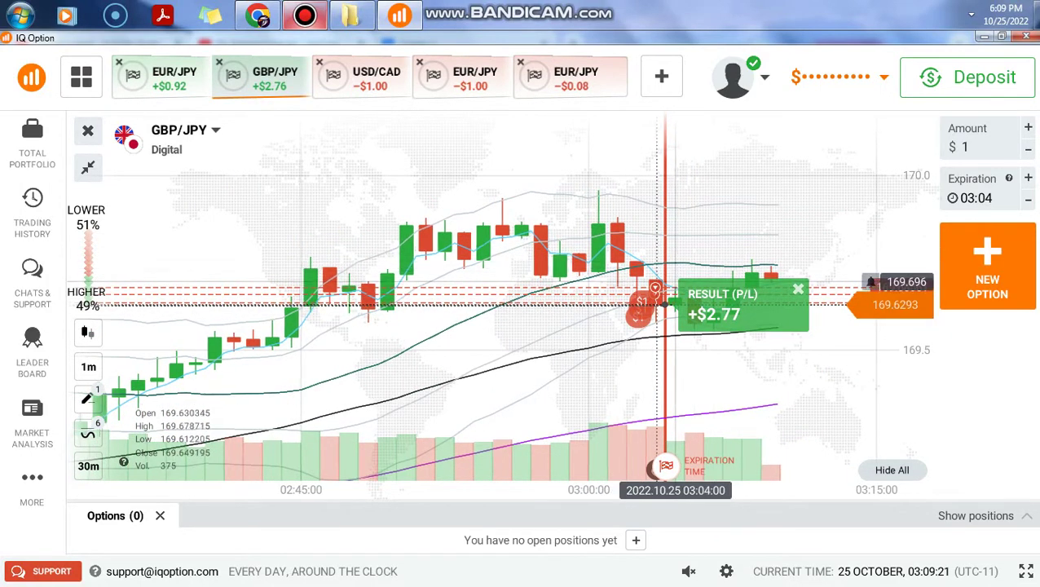
scroll(655, 306, up, 1)
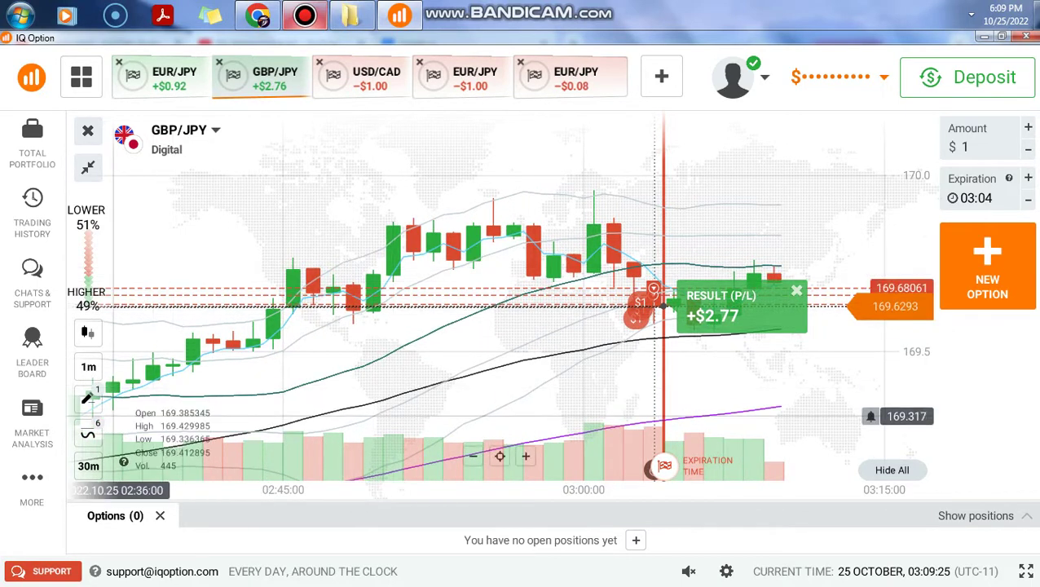
click(87, 399)
click(233, 446)
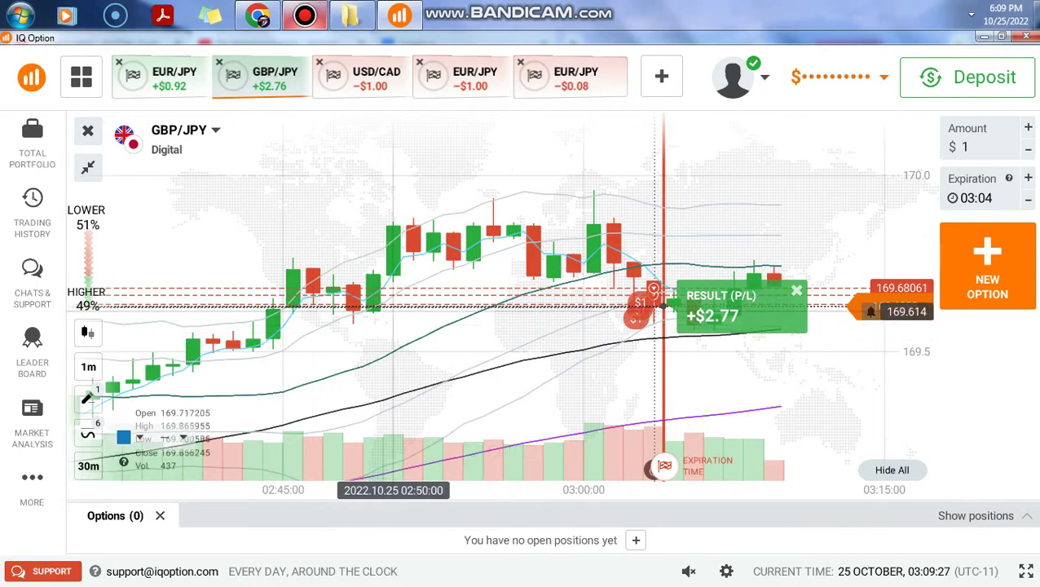
click(499, 309)
Examine how the GBP/JPY candles and trade entries sit relative to the new horizontal line
scroll(493, 308, up, 3)
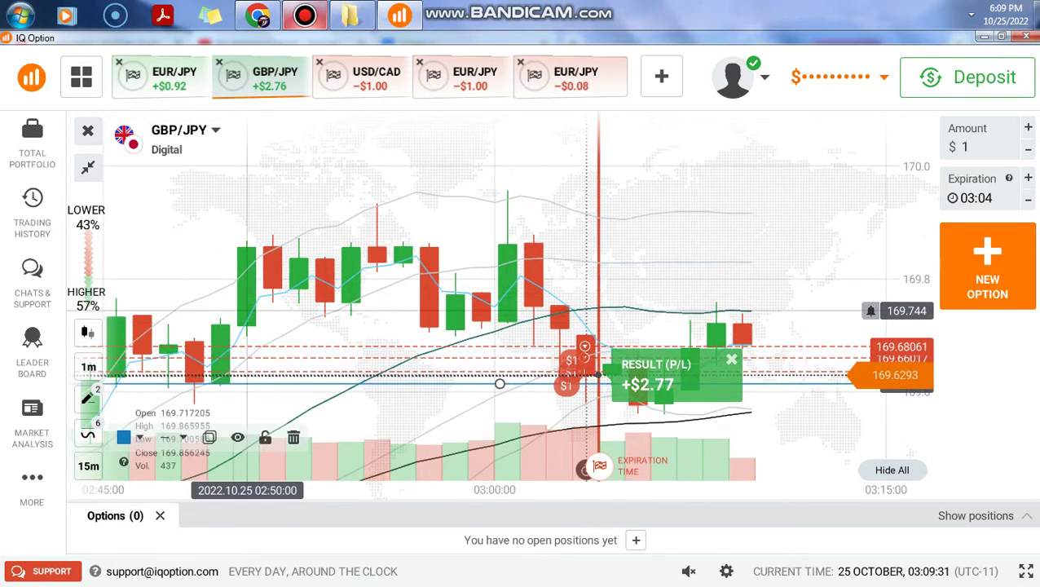
scroll(265, 312, down, 2)
scroll(483, 327, up, 2)
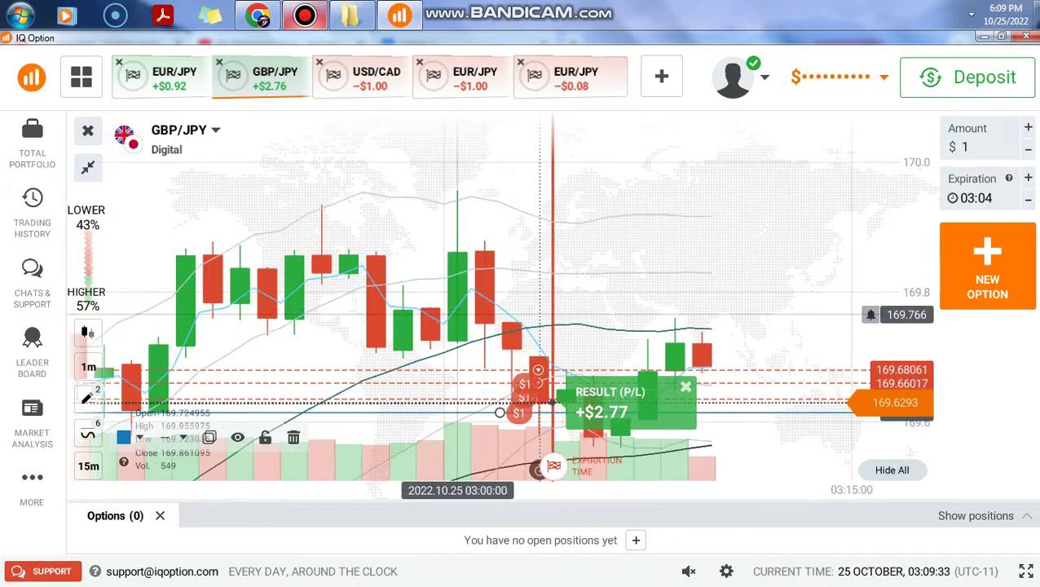
scroll(515, 350, down, 2)
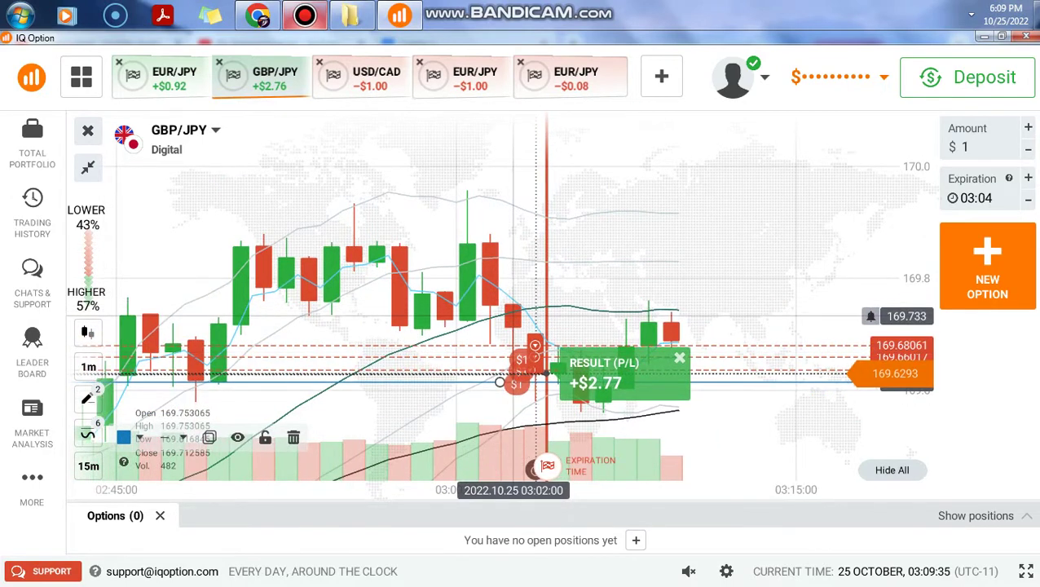
scroll(535, 372, down, 2)
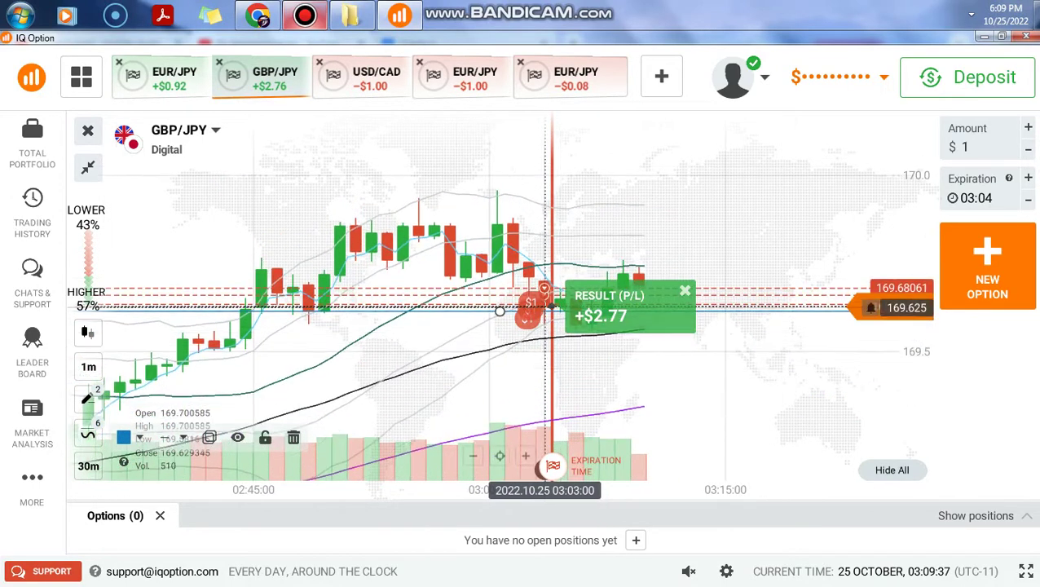
Open the losing USD/CAD trade and examine its candles against the two horizontal lines up to the 03:03 expiration
click(365, 78)
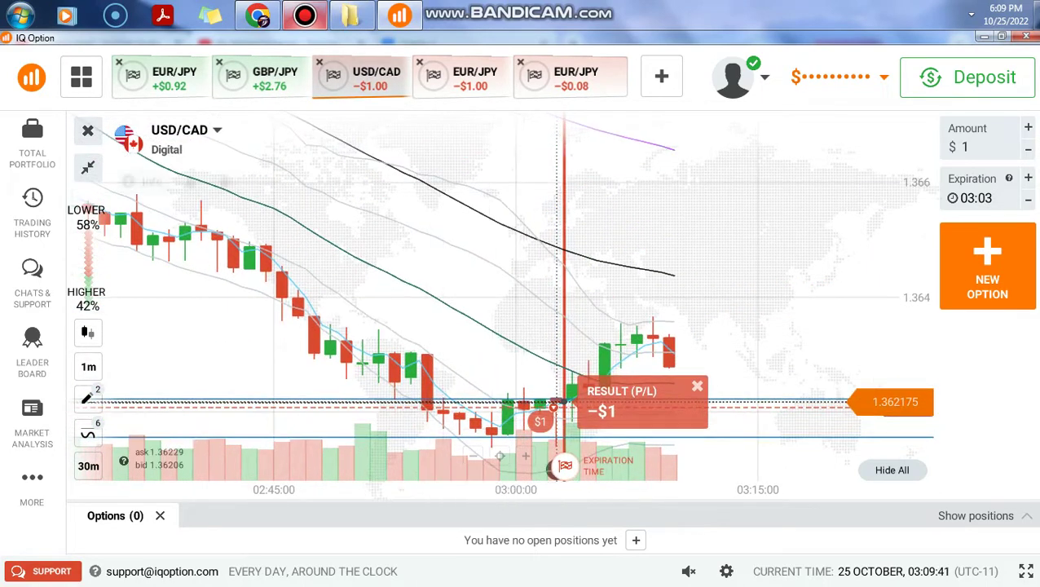
click(304, 14)
click(320, 219)
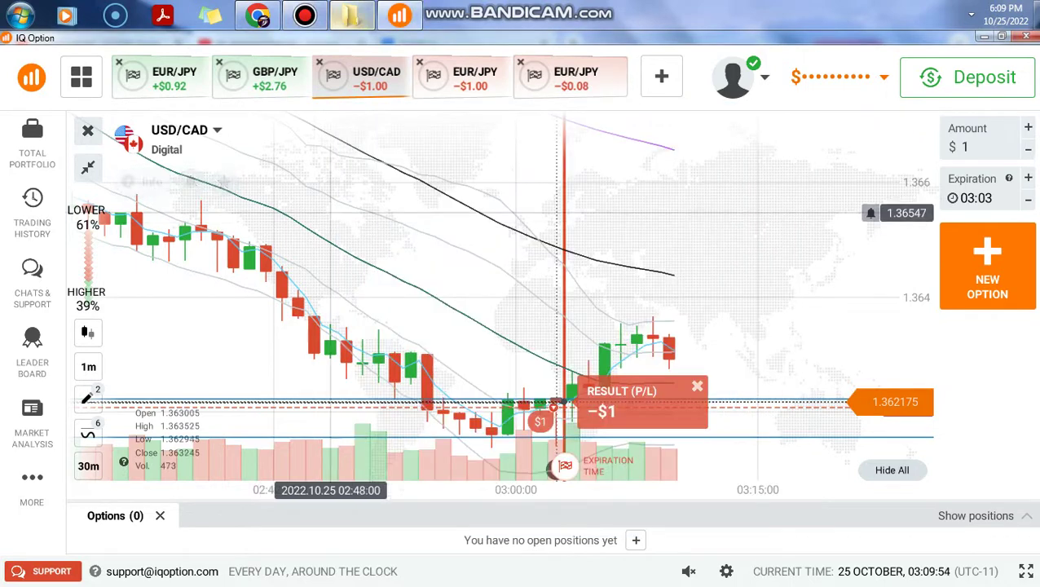
scroll(651, 463, up, 2)
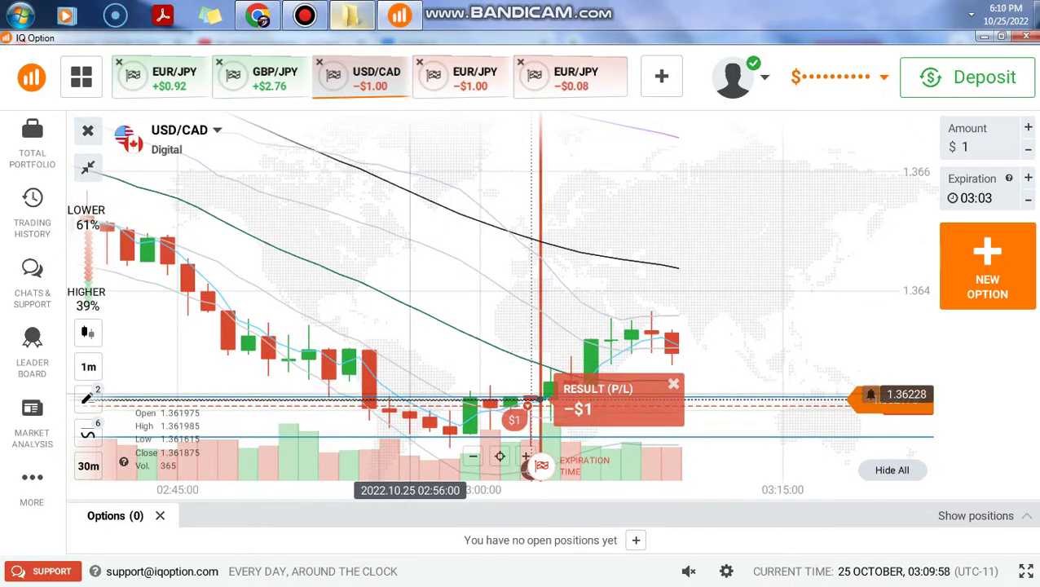
scroll(429, 439, down, 2)
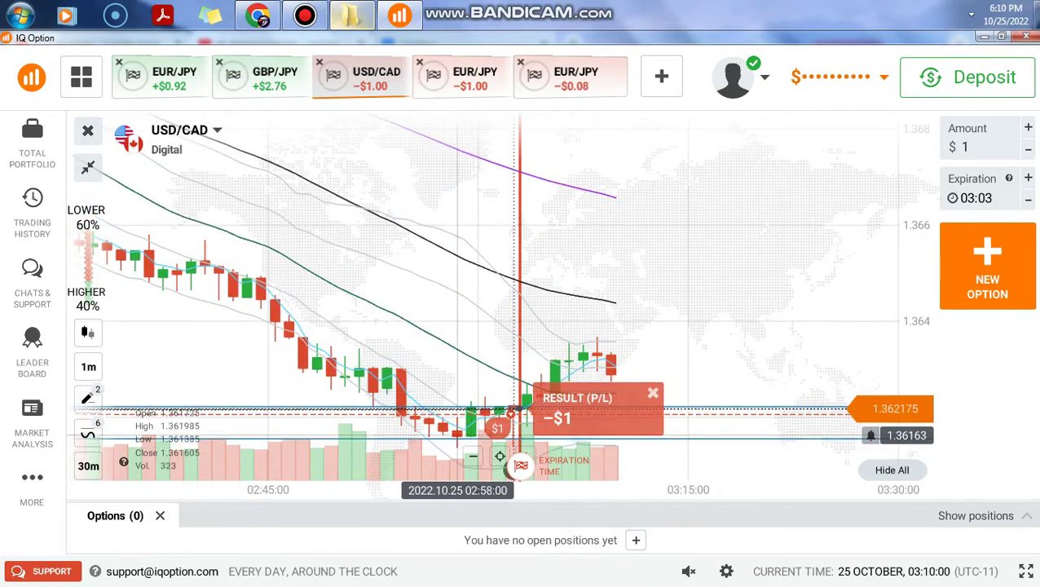
scroll(471, 440, up, 1)
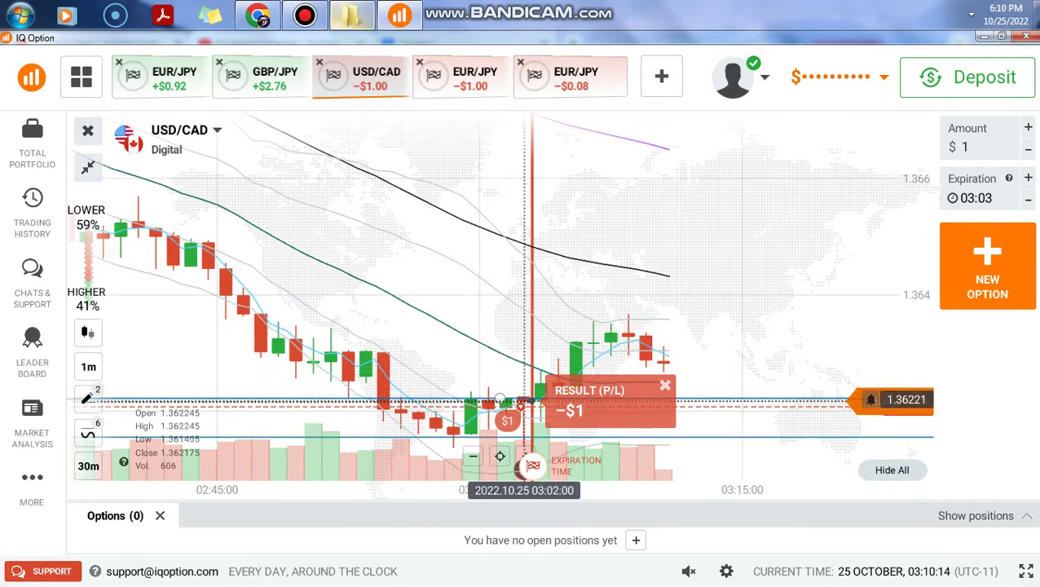
scroll(524, 408, up, 2)
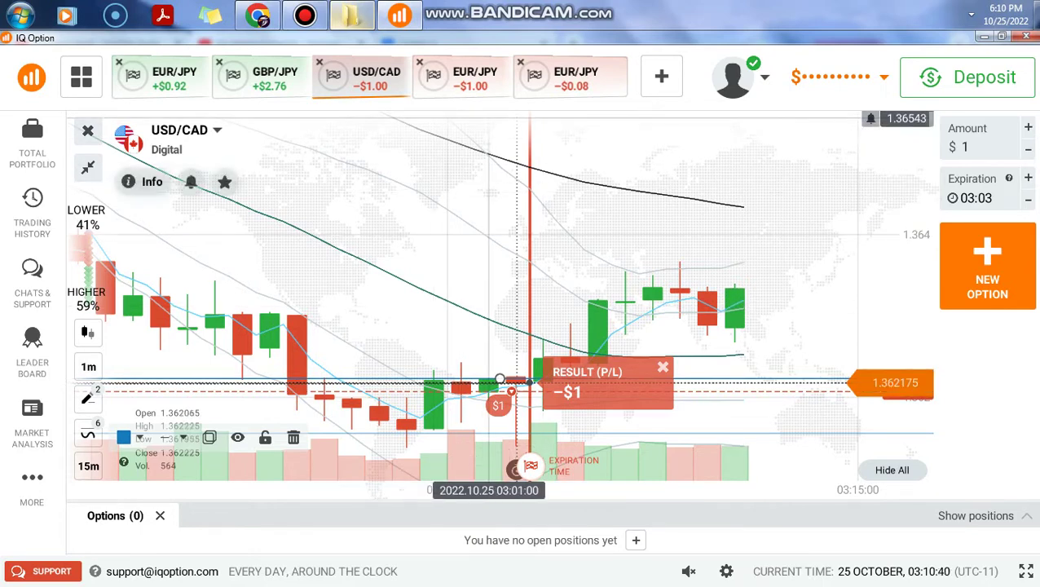
Open the losing EUR/JPY trade expiring at 02:56 and examine its candles relative to the horizontal line
click(465, 75)
scroll(593, 335, down, 5)
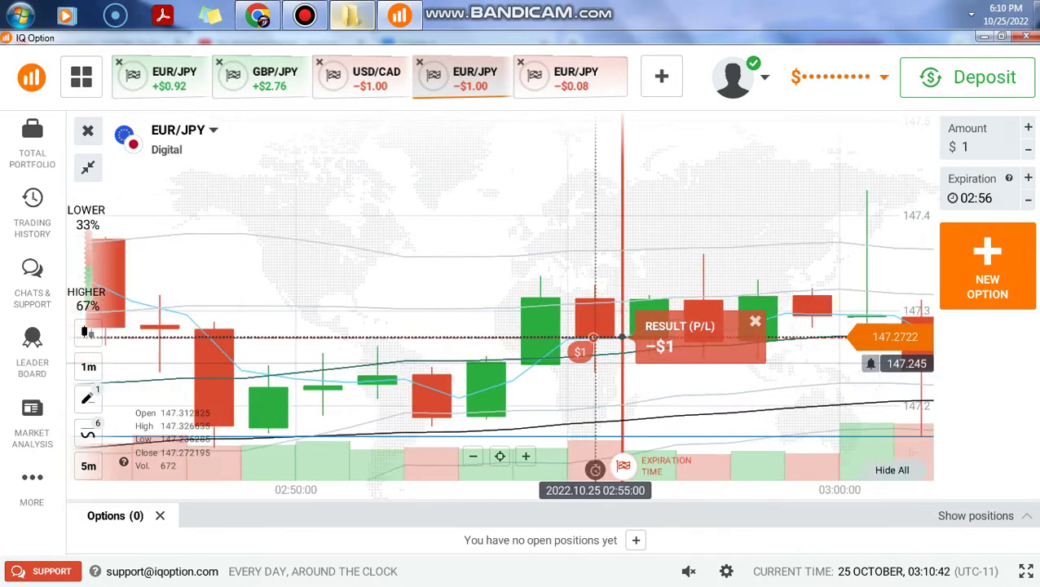
scroll(604, 308, up, 1)
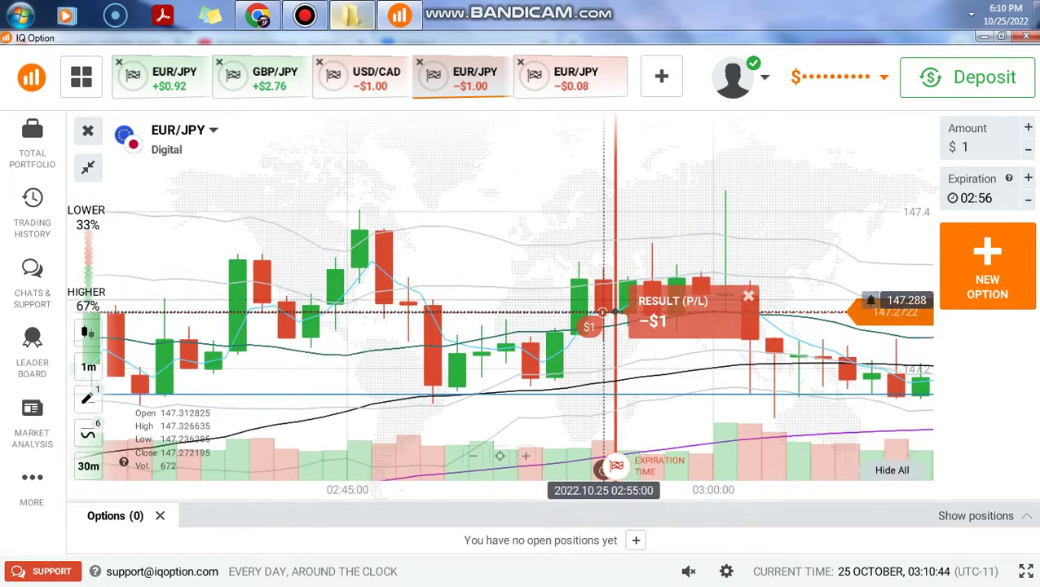
scroll(580, 318, down, 2)
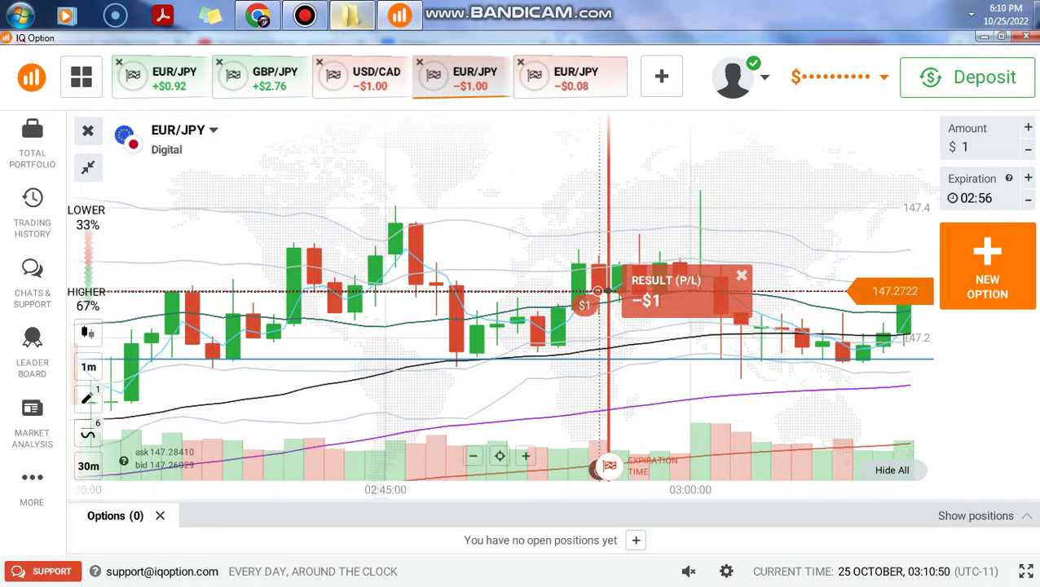
Remove the existing horizontal line from the EUR/JPY chart and draw a new one at about 147.315 along the candle tops
click(88, 398)
click(480, 387)
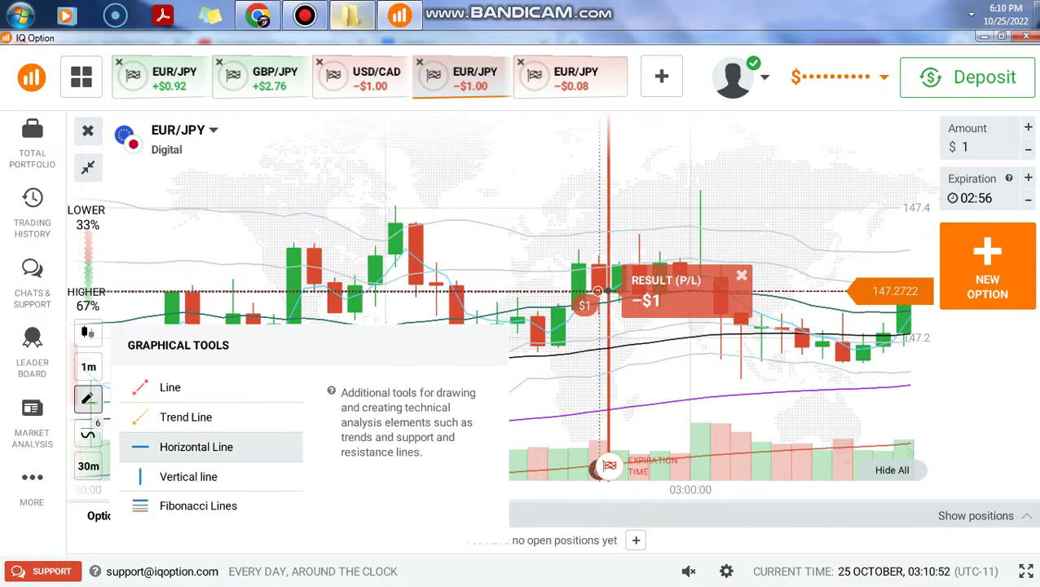
click(196, 446)
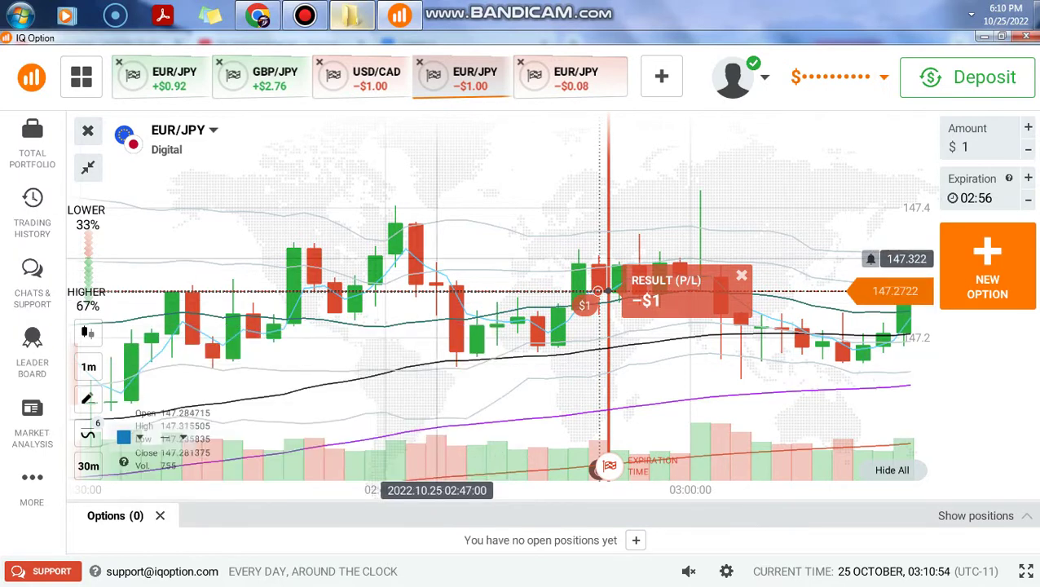
click(437, 263)
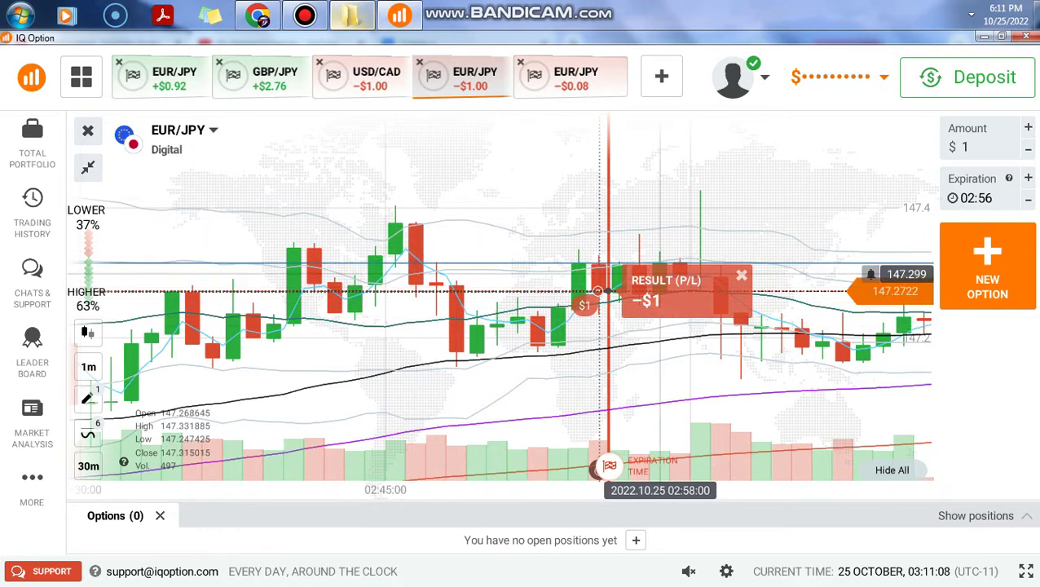
Open the losing EUR/JPY trade expiring at 03:00 and examine its entries and surrounding candles against the horizontal line
click(571, 77)
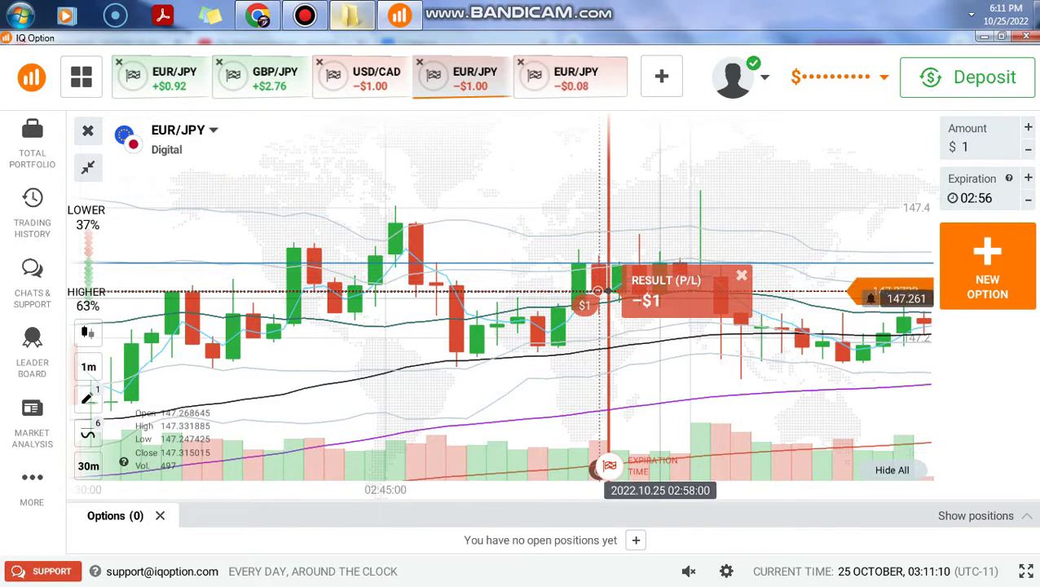
scroll(652, 314, up, 2)
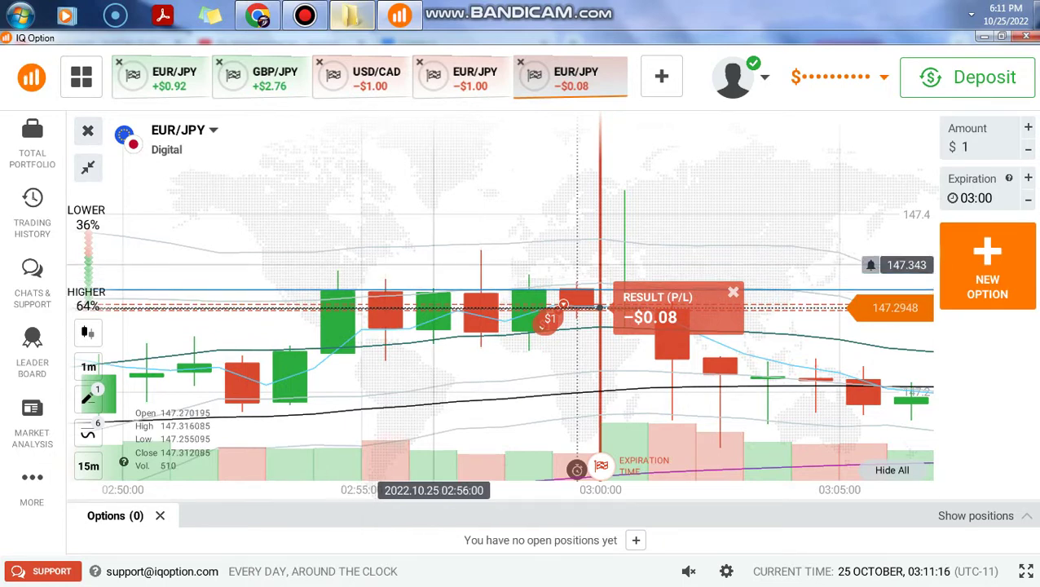
scroll(577, 326, down, 2)
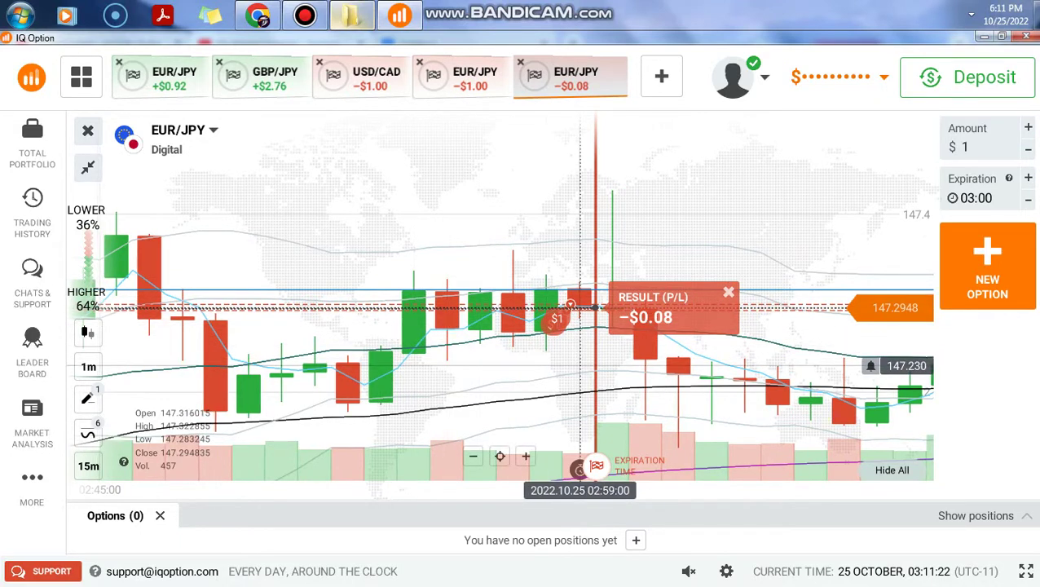
scroll(580, 346, down, 2)
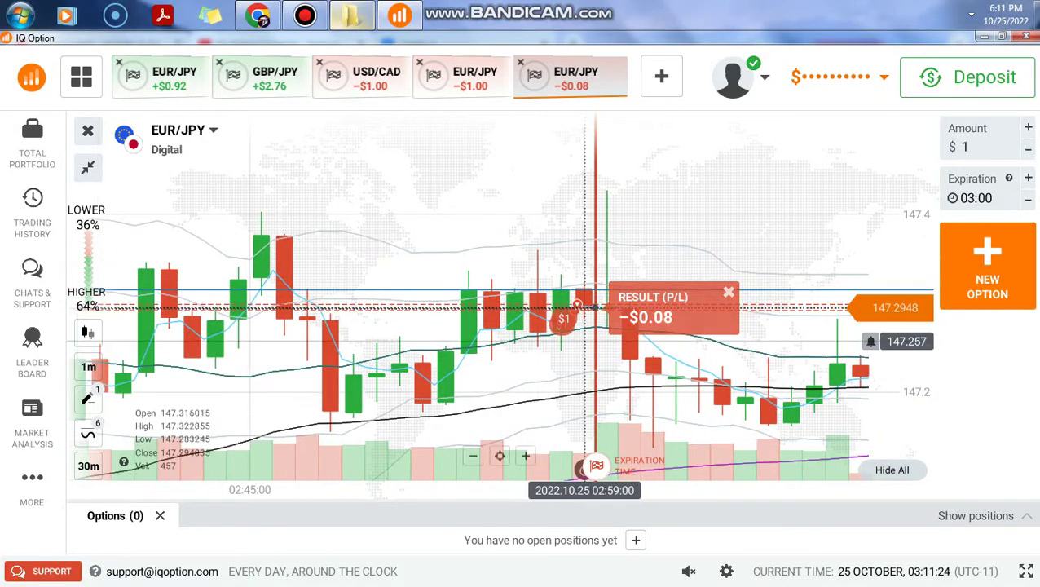
scroll(582, 326, up, 2)
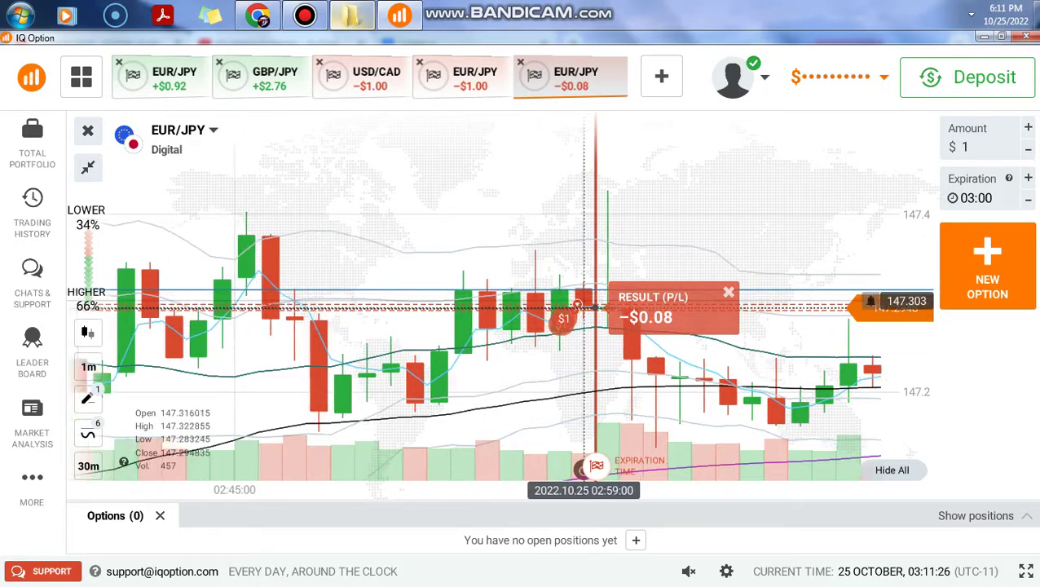
scroll(580, 308, up, 2)
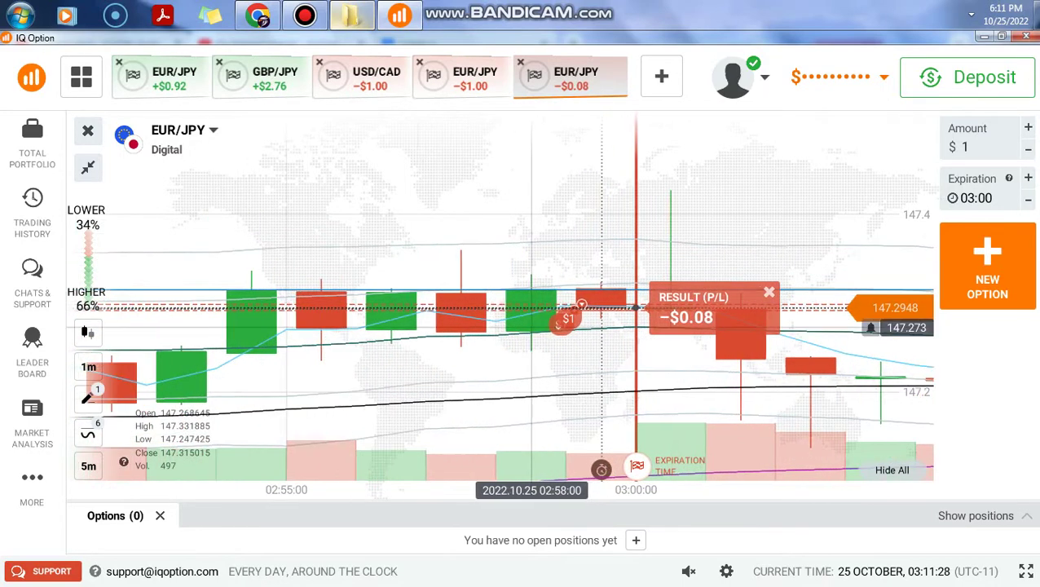
scroll(584, 308, down, 2)
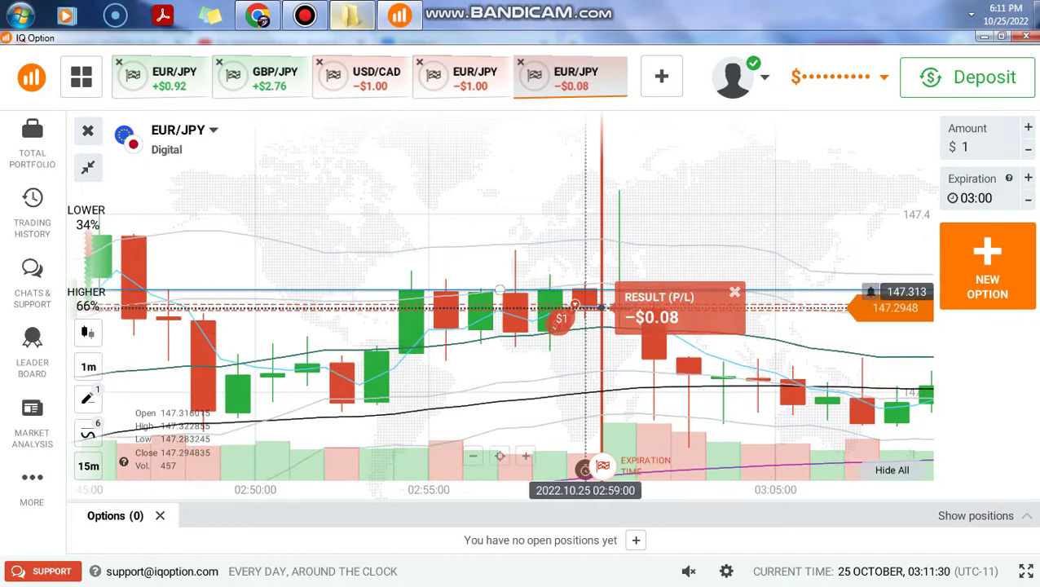
scroll(383, 303, down, 2)
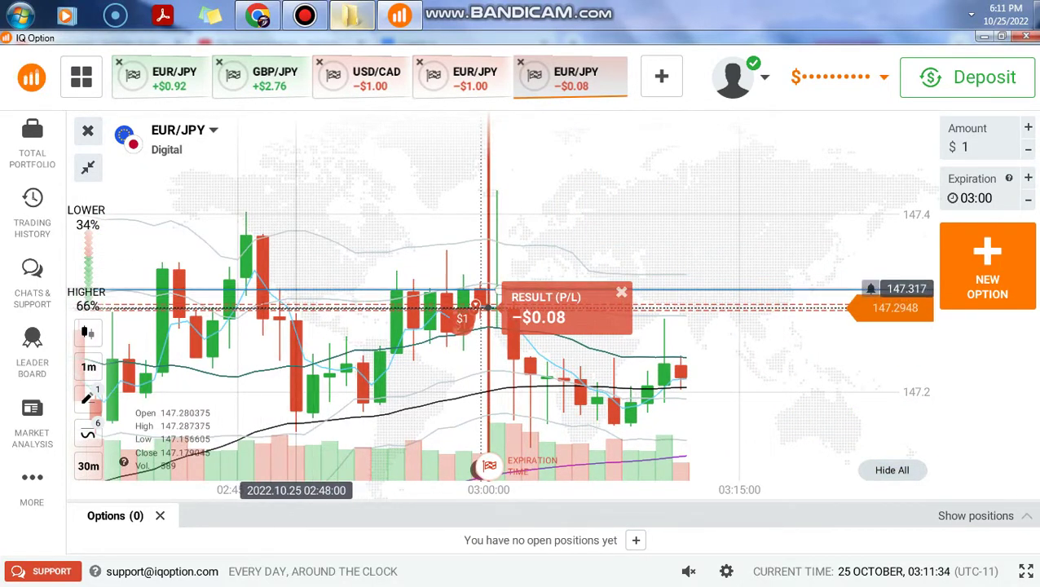
scroll(481, 306, up, 1)
scroll(481, 306, up, 2)
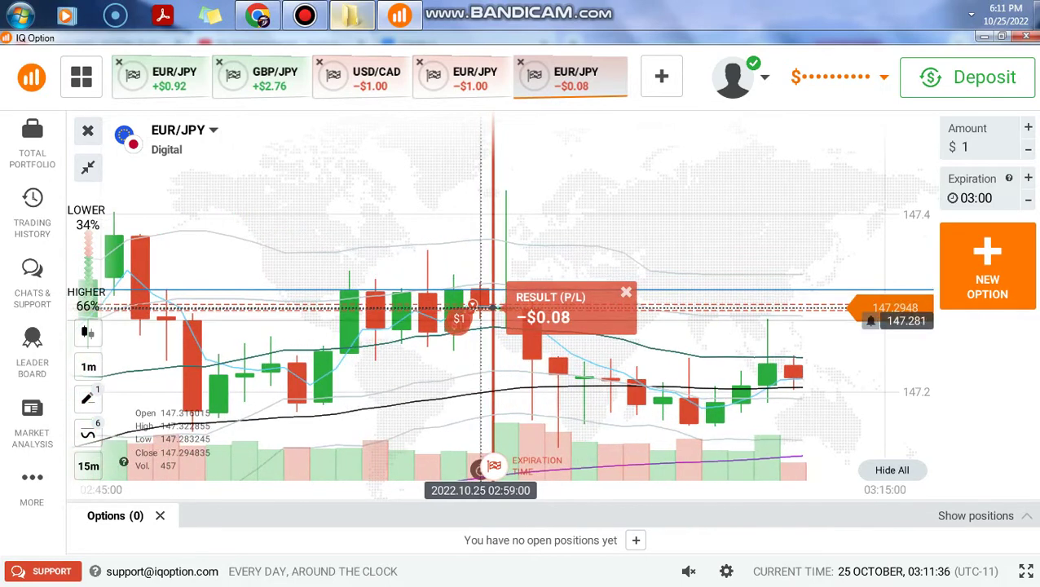
Go back through the expired EUR/JPY, USD/CAD and GBP/JPY trades to compare their charts and results
click(461, 77)
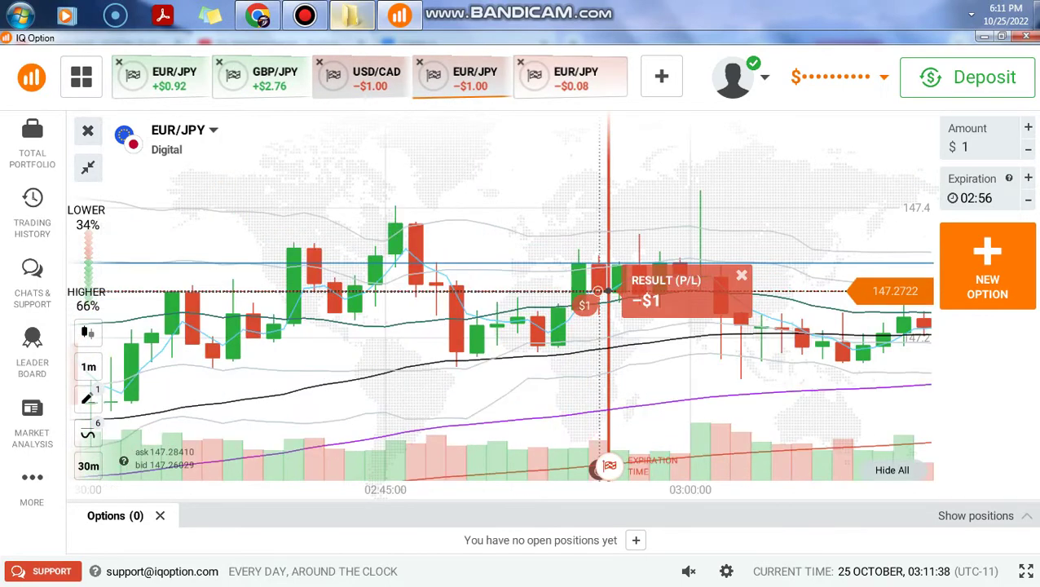
click(361, 78)
click(261, 78)
click(160, 78)
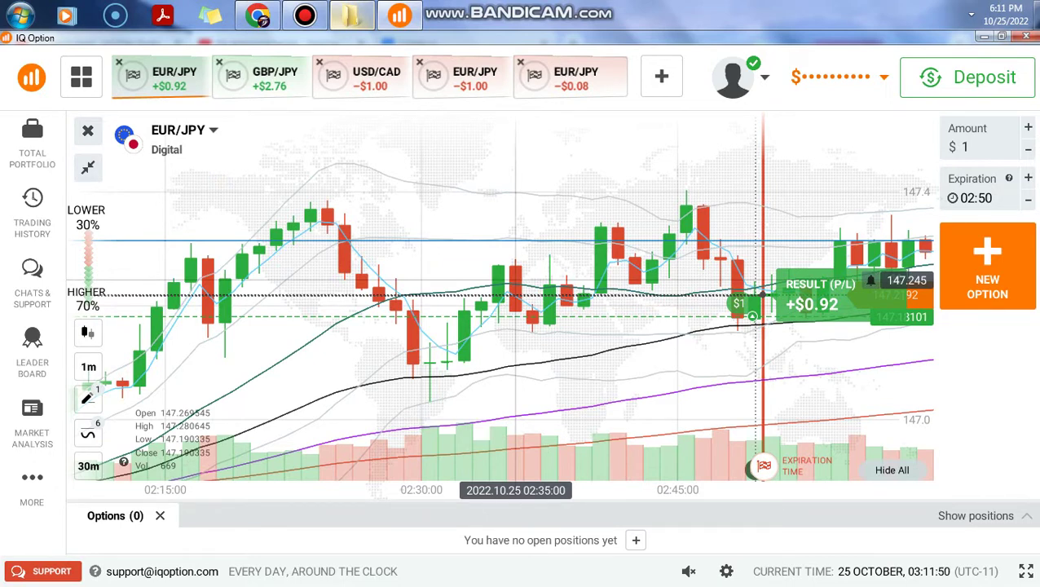
click(571, 77)
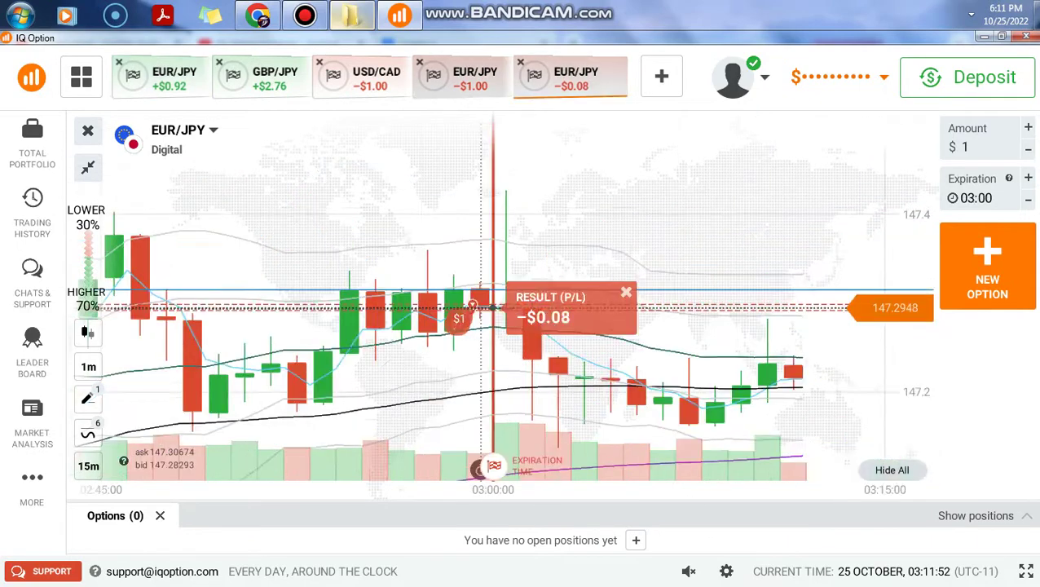
click(363, 78)
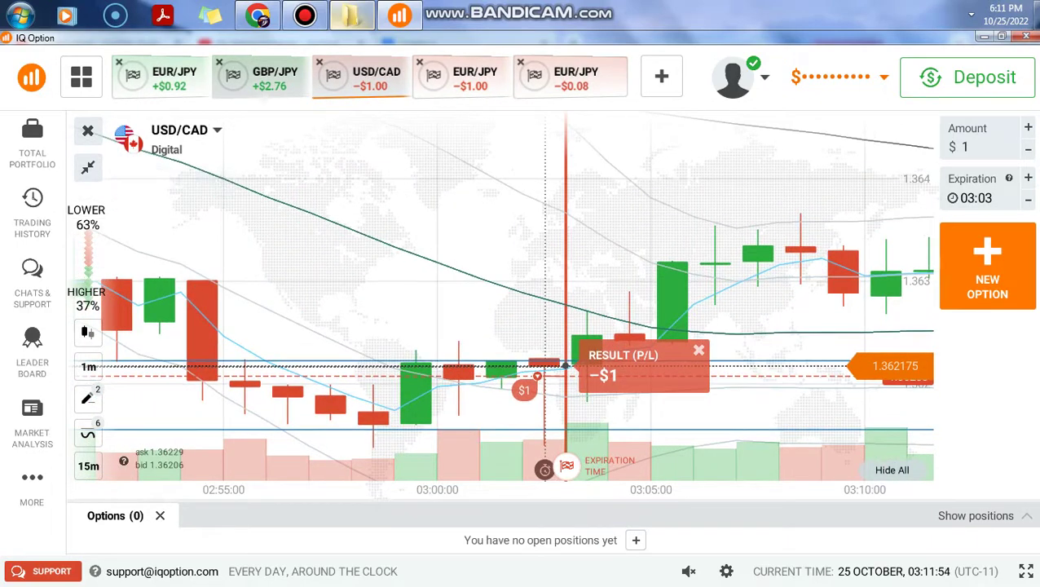
click(261, 78)
Close all the expired trade results so that only the live EUR/JPY digital chart remains open
click(119, 62)
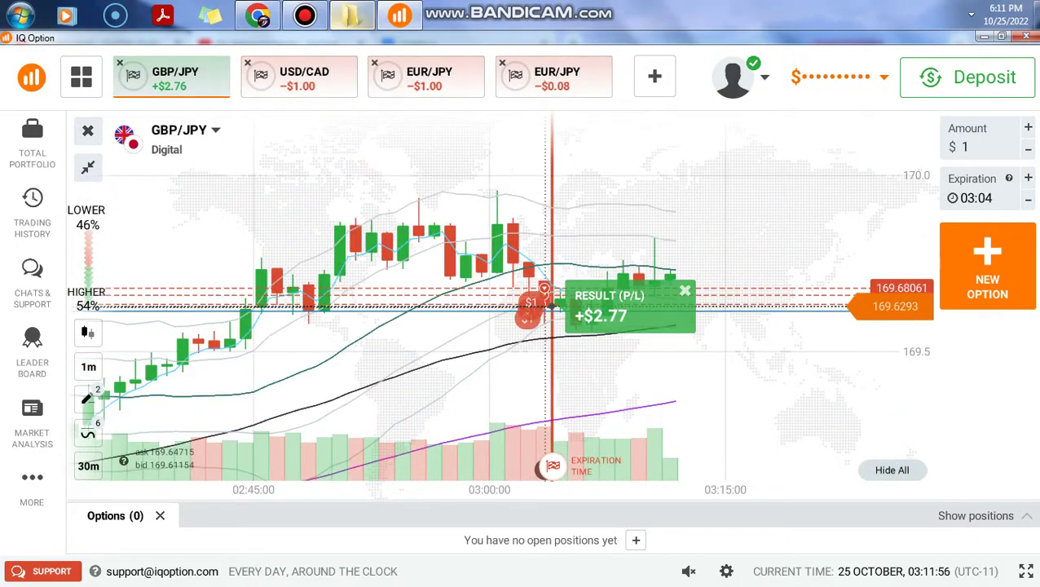
click(119, 62)
click(119, 62)
click(119, 62)
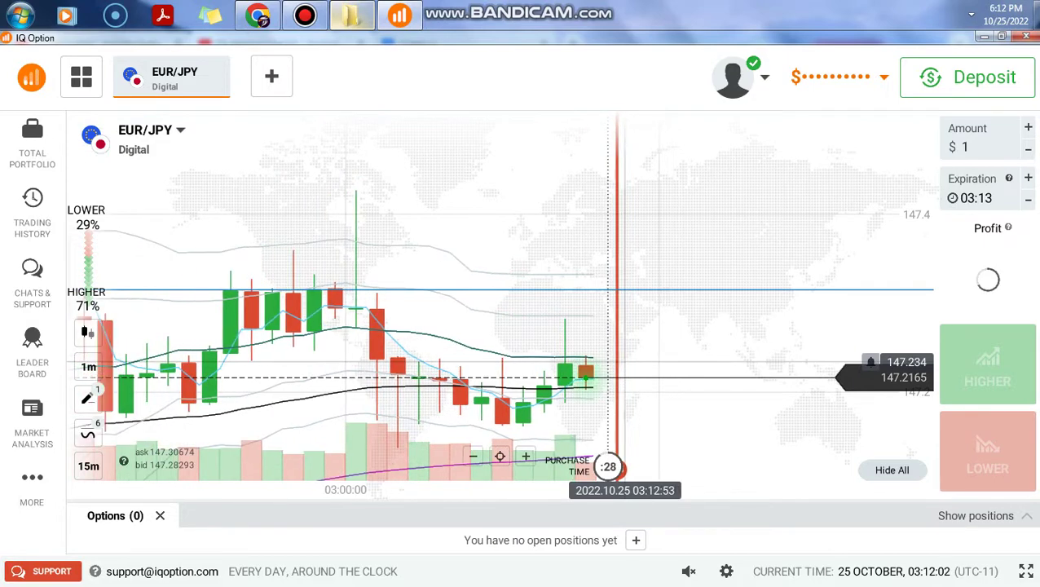
Lower the horizontal line on the live EUR/JPY chart to about 147.24, just above the current price
scroll(634, 358, down, 3)
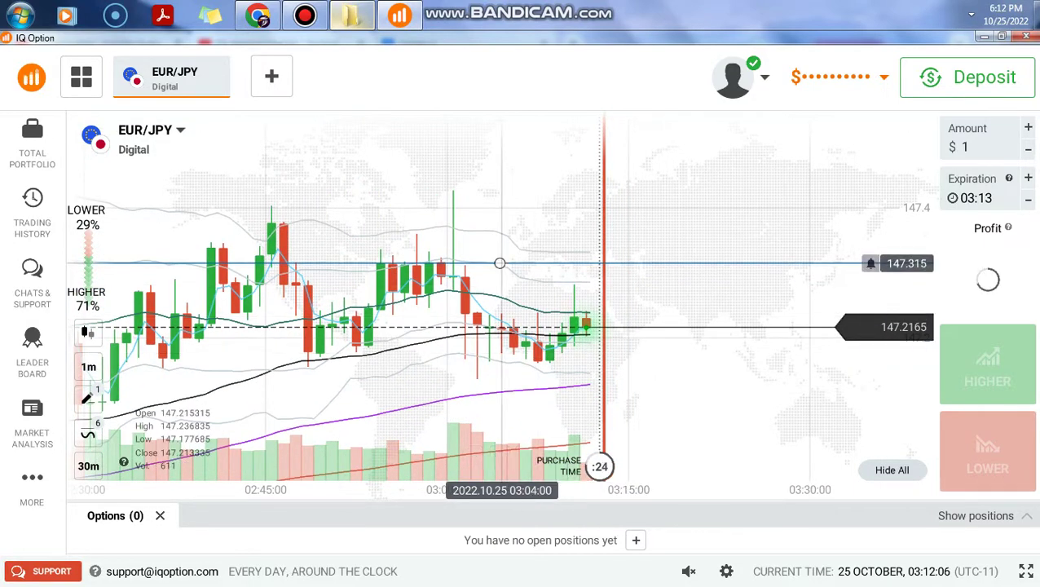
drag(500, 263, 500, 313)
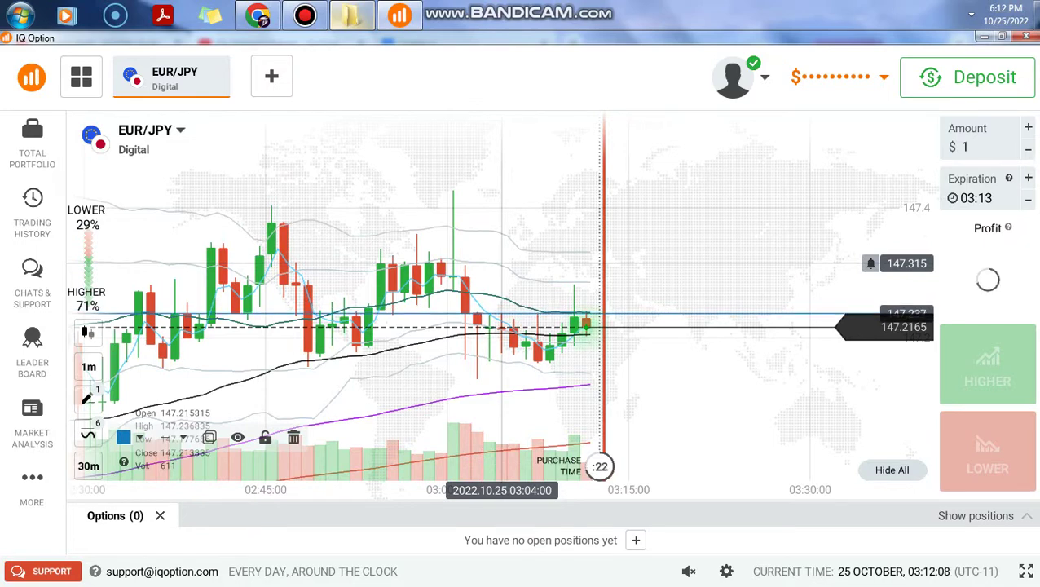
click(606, 347)
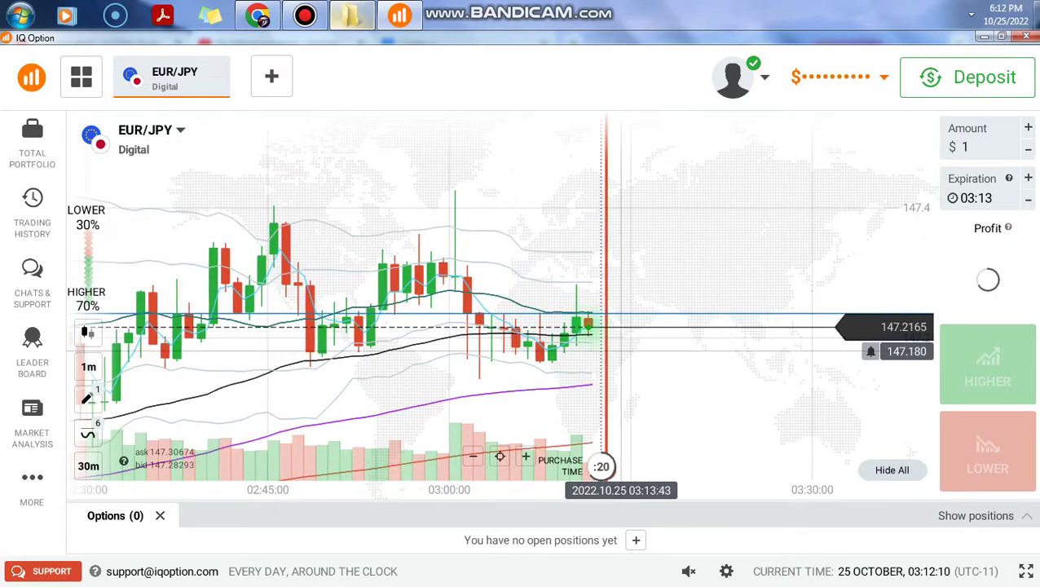